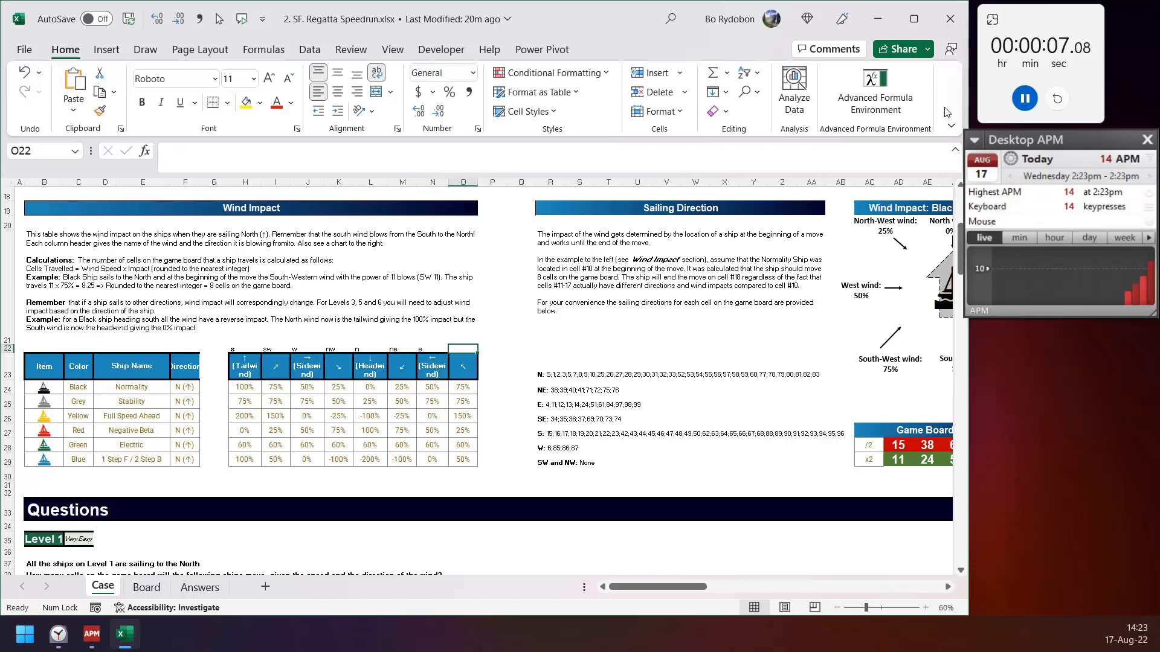
# Enter se in O22 as the last wind direction label and name the label range H22:O22 ds
pyautogui.write('e')
pyautogui.hotkey('ctrl', 'shift', 'Left')
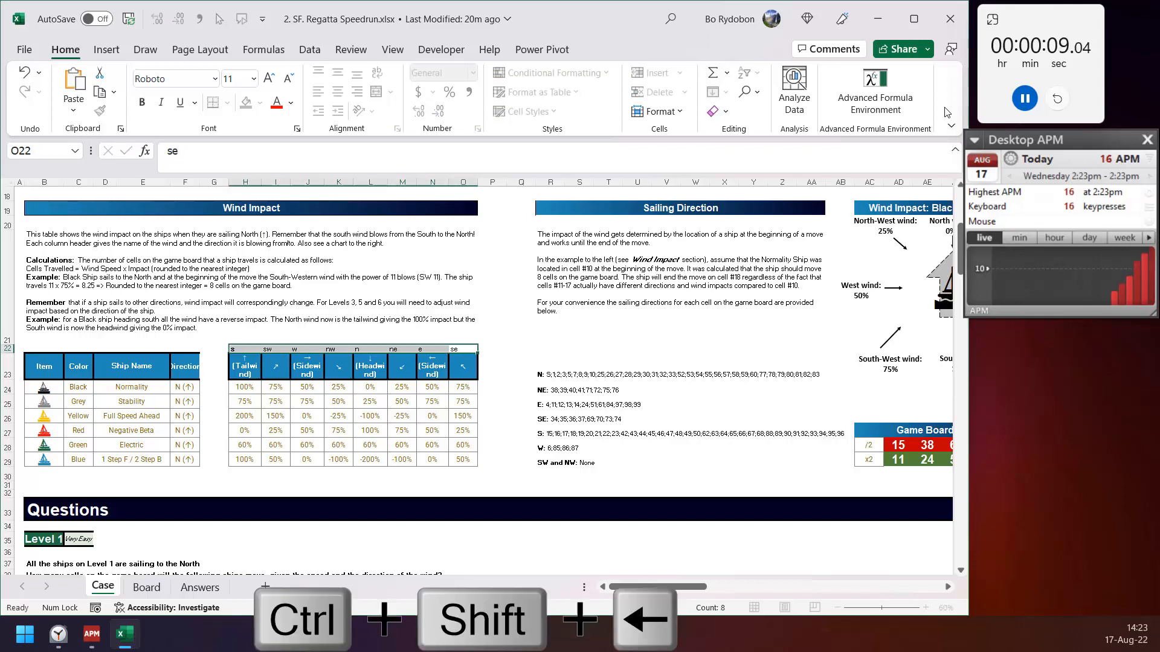
pyautogui.hotkey('alt', 'F3')
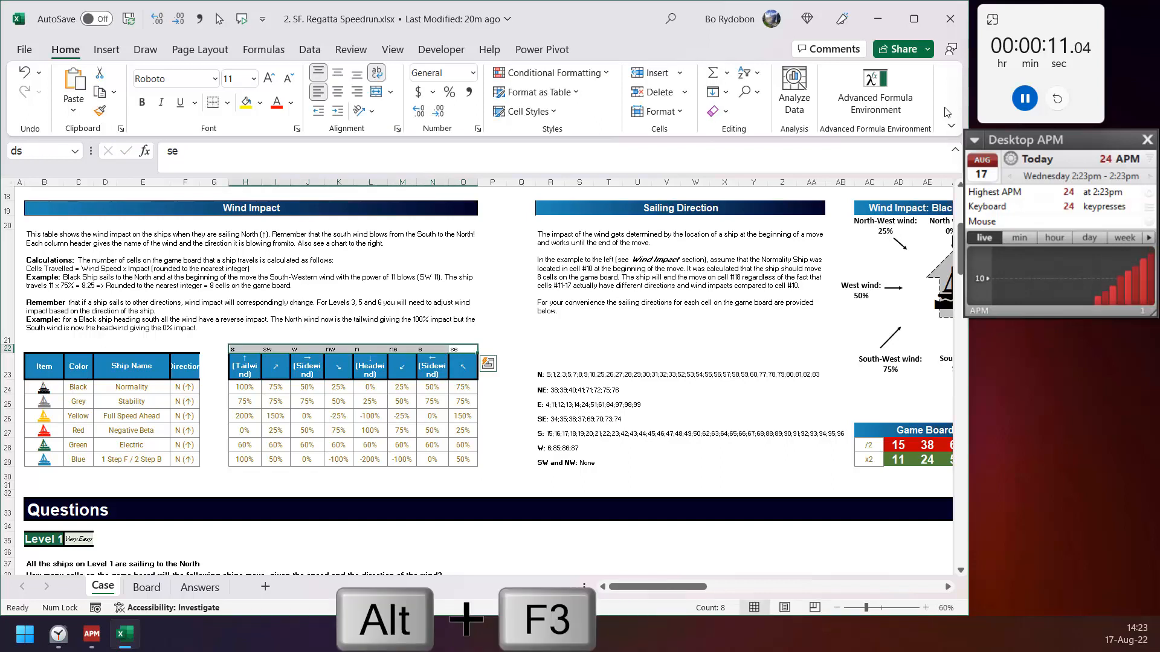
pyautogui.press('Return')
# Name the sailing direction list range R23:R29 di
pyautogui.hotkey('ctrl', 'Down')
pyautogui.press('Right')
pyautogui.press('Right')
pyautogui.press('Right')
pyautogui.hotkey('ctrl', 'shift', 'Up')
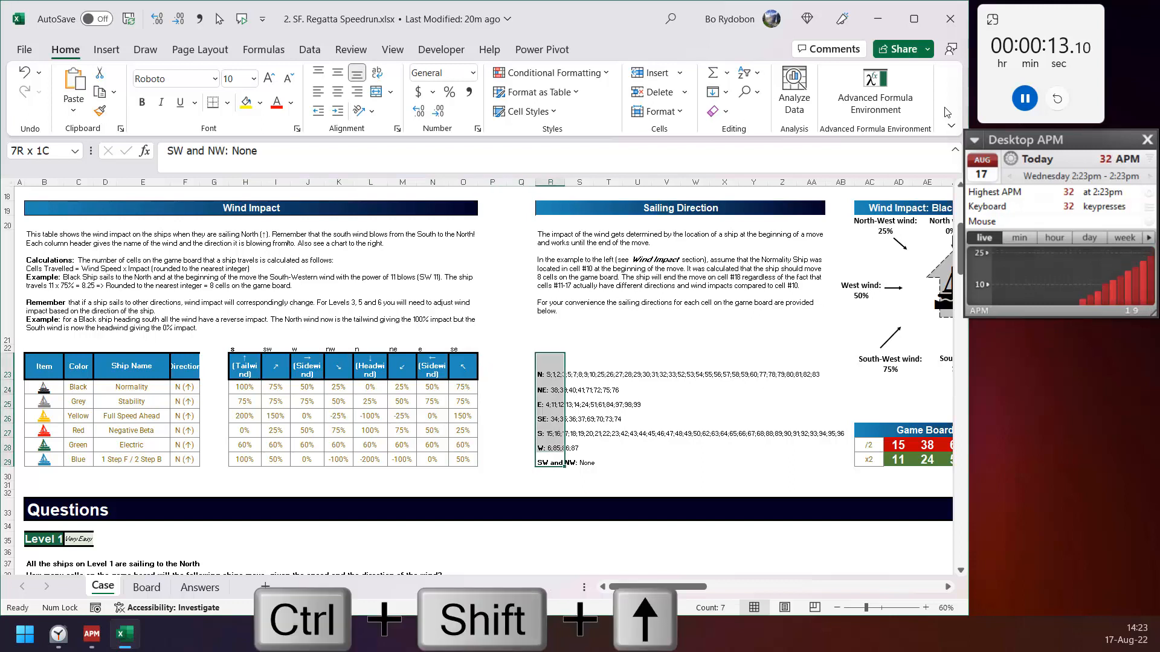
pyautogui.hotkey('alt', 'F3')
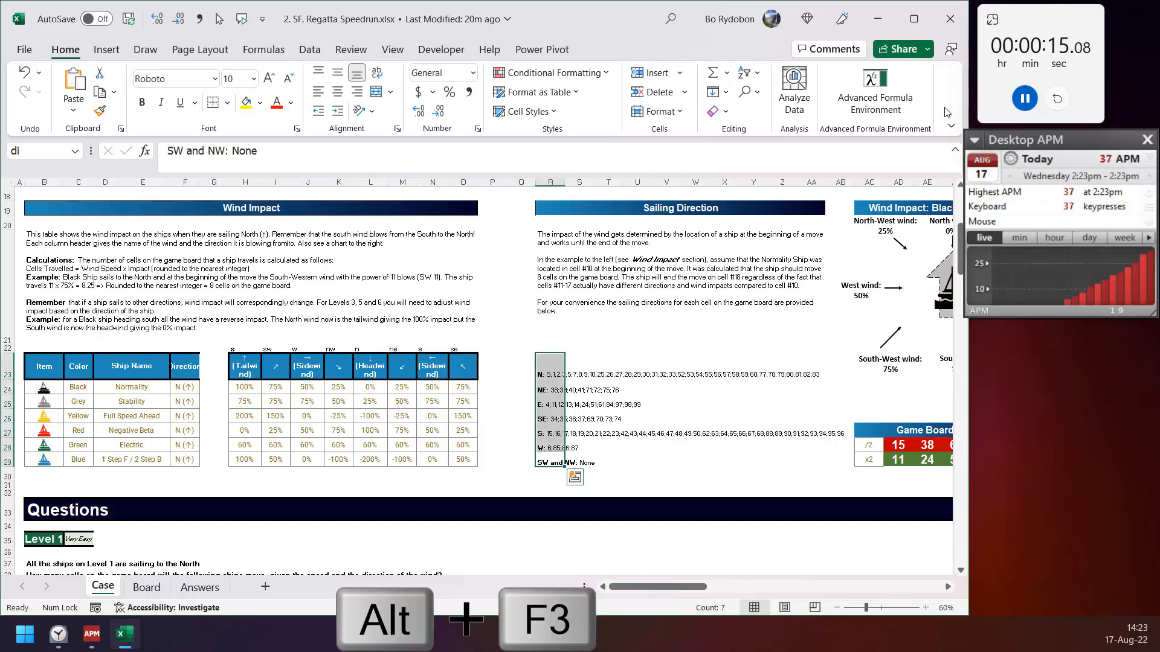
# Replace all colons that follow the direction labels in the sailing direction lists R23:R29 with the list separator
pyautogui.hotkey('ctrl', 'h')
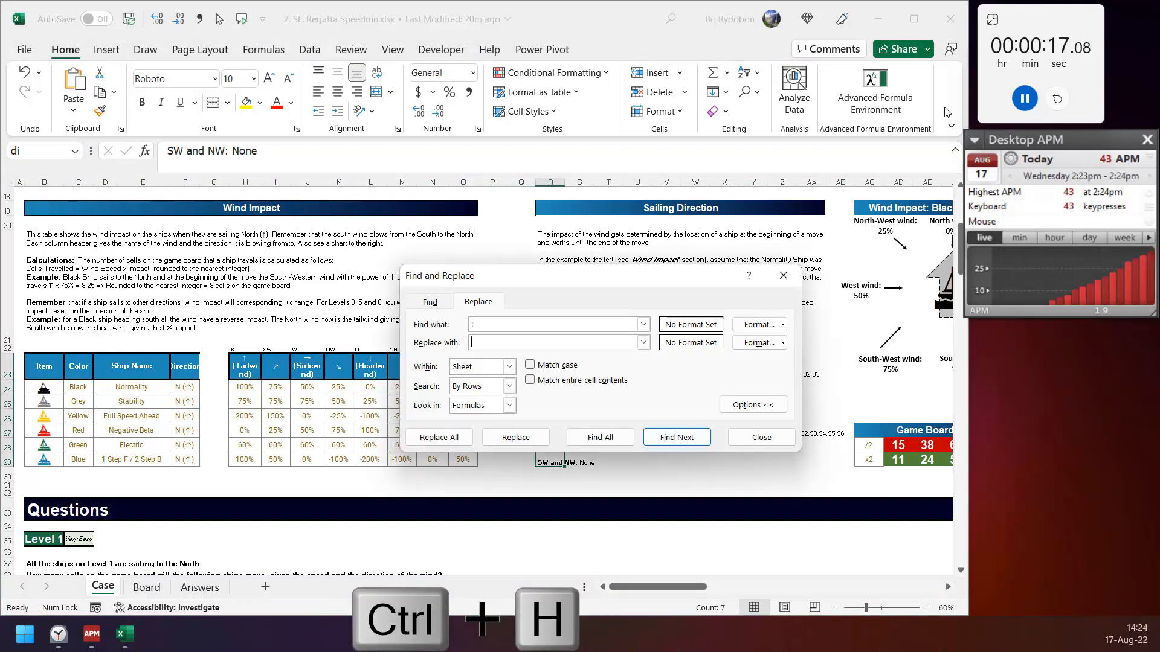
pyautogui.press('Return')
pyautogui.press('Return')
pyautogui.press('Escape')
# Define a name for the Game Board bonus cells range AC28:AI29
pyautogui.press('Down')
pyautogui.press('Up')
pyautogui.hotkey('ctrl', 'Right')
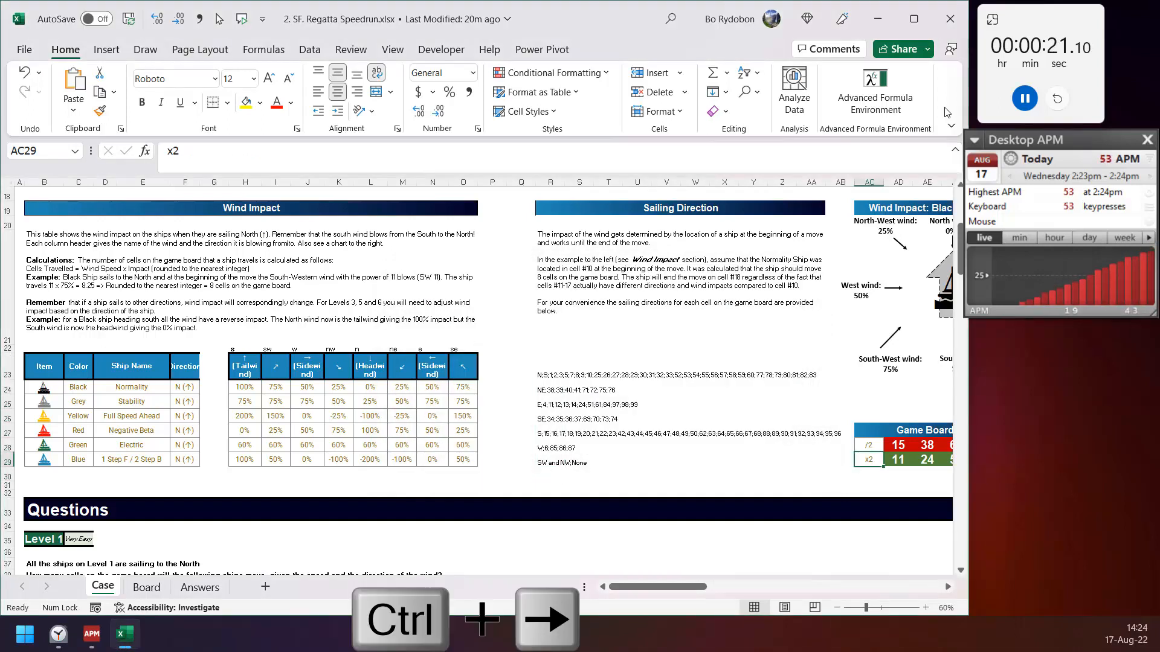
pyautogui.hotkey('ctrl', 'Right')
pyautogui.hotkey('ctrl', 'shift', 'Left')
pyautogui.hotkey('shift', 'Up')
pyautogui.hotkey('alt', 'F3')
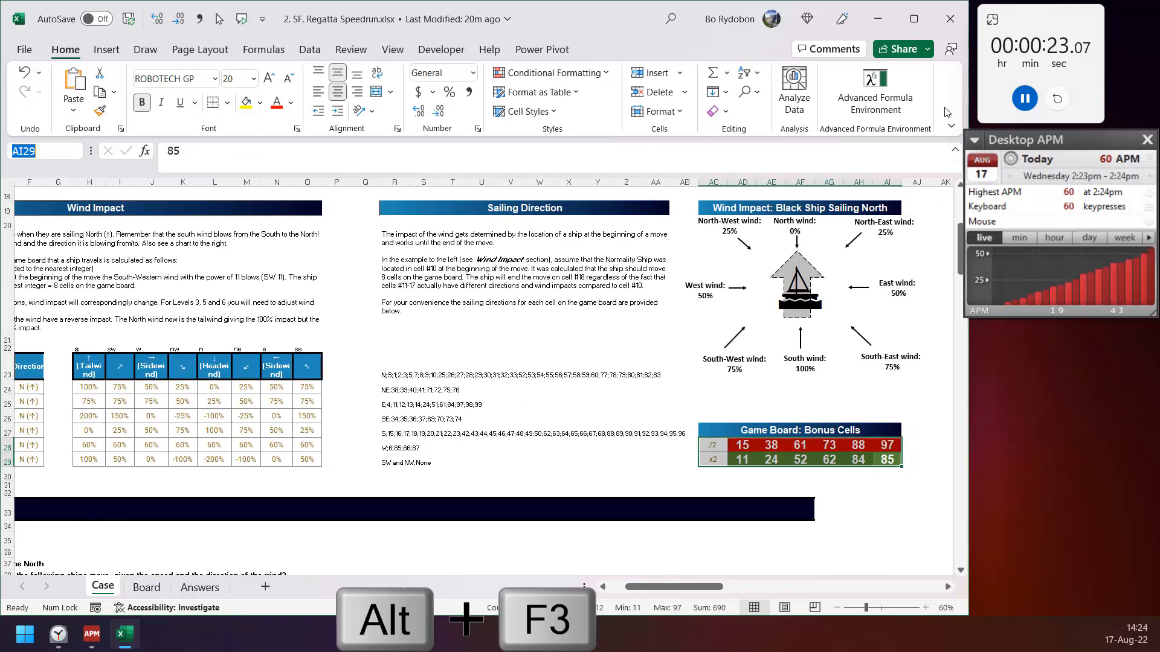
# Fill K44:K53 beside the Level 1 wind values with the sailing direction n
pyautogui.press('Down')
pyautogui.press('Down')
pyautogui.press('Down')
pyautogui.press('Down')
pyautogui.press('Down')
pyautogui.press('Down')
pyautogui.press('Down')
pyautogui.press('Down')
pyautogui.press('Down')
pyautogui.press('Down')
pyautogui.press('Down')
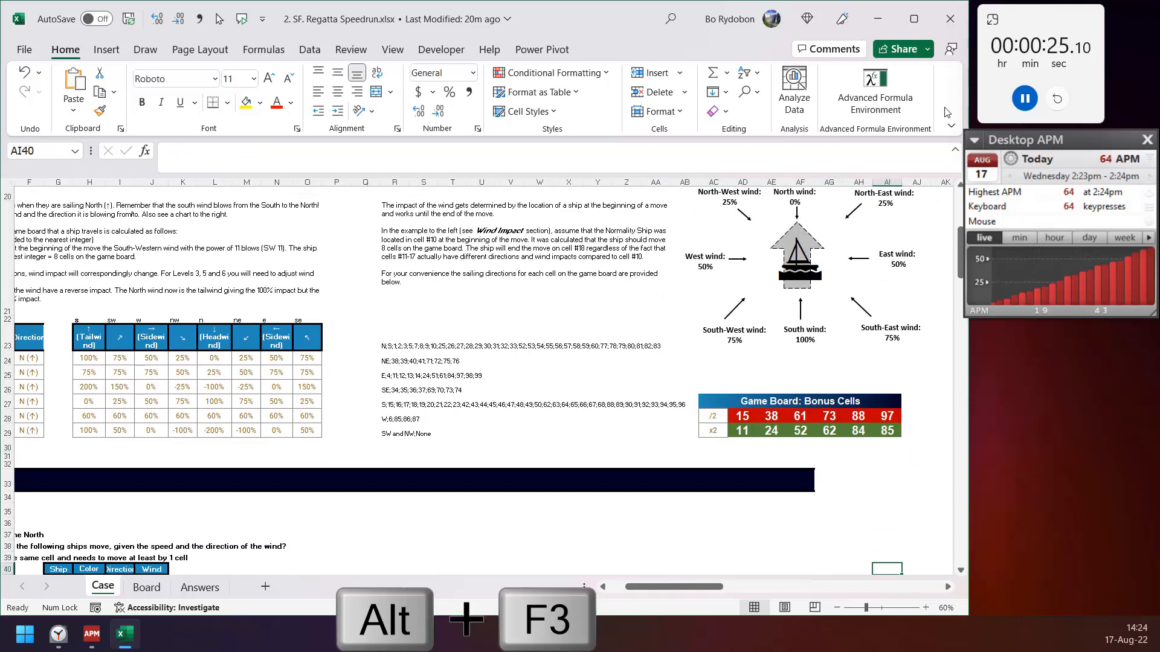
pyautogui.hotkey('ctrl', 'Left')
pyautogui.press('Down')
pyautogui.press('Down')
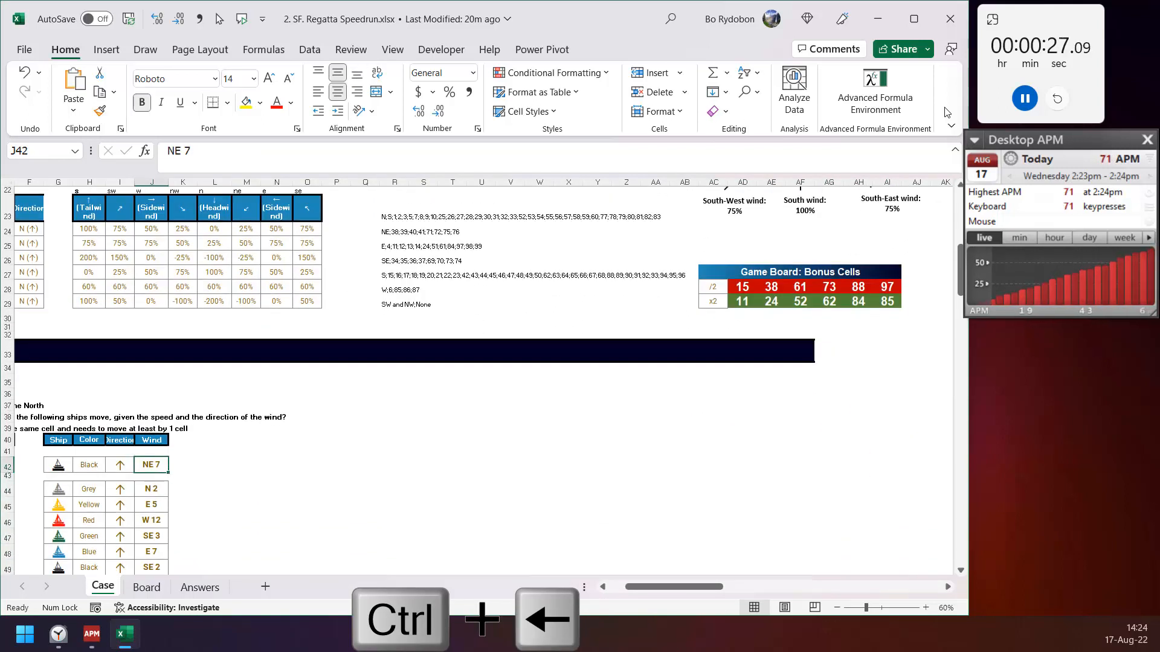
pyautogui.press('Right')
pyautogui.hotkey('shift', 'Down')
pyautogui.hotkey('shift', 'Down')
pyautogui.hotkey('shift', 'Down')
pyautogui.hotkey('shift', 'Down')
pyautogui.hotkey('shift', 'Down')
pyautogui.hotkey('shift', 'Down')
pyautogui.hotkey('shift', 'Down')
pyautogui.hotkey('shift', 'Down')
pyautogui.hotkey('shift', 'Down')
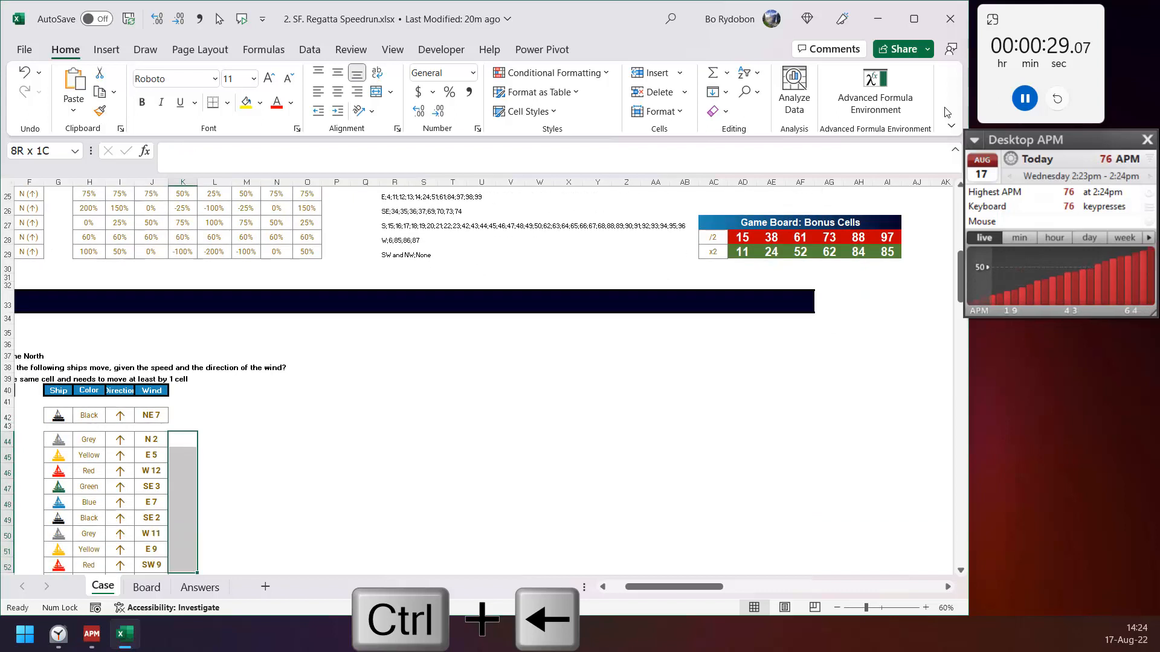
pyautogui.write('n')
pyautogui.hotkey('ctrl', 'Return')
# Start a LET formula in E44 that defines c as $H44 and s as I44
pyautogui.hotkey('ctrl', 'Left')
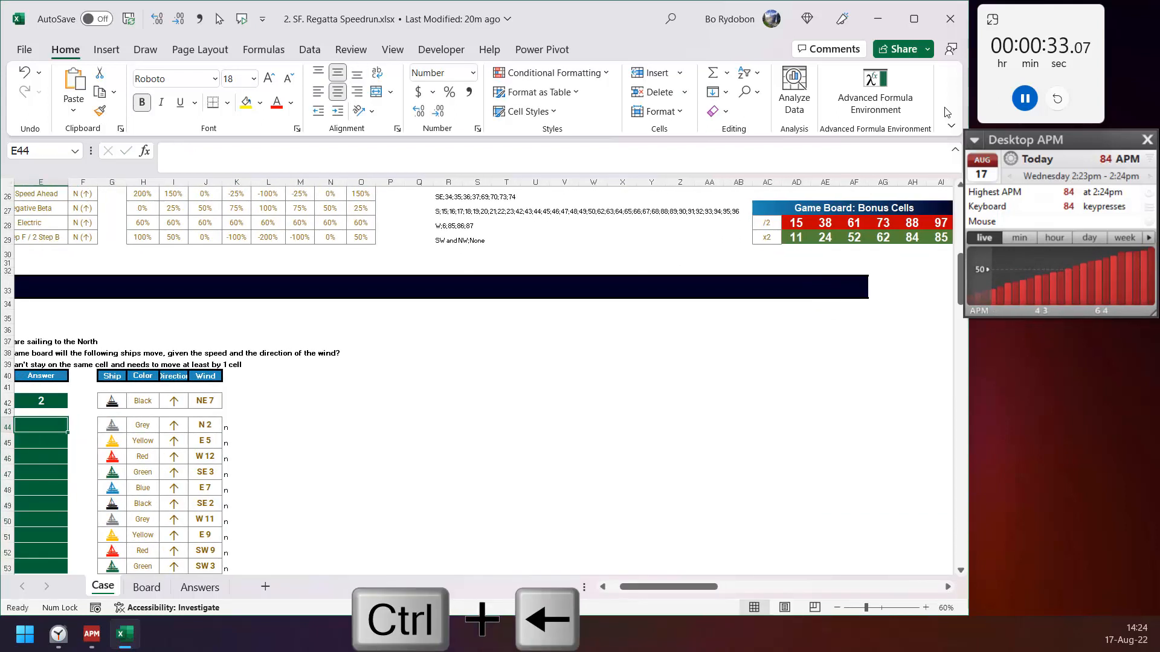
pyautogui.write('=LET(c,')
pyautogui.press('Right')
pyautogui.press('Right')
pyautogui.press('Right')
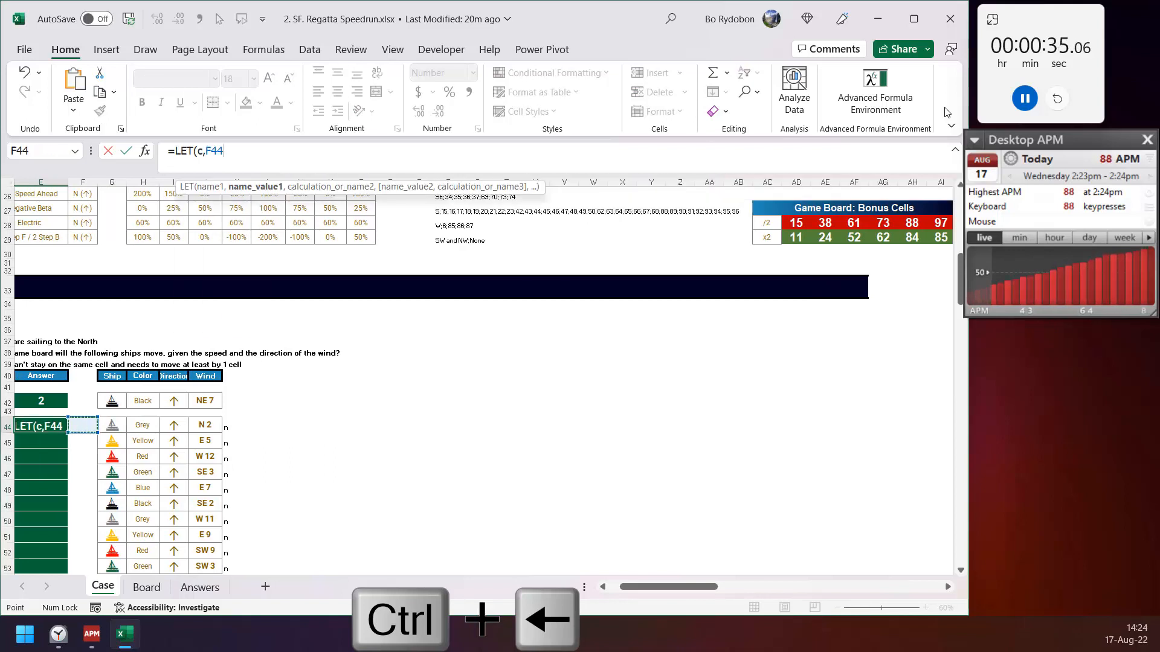
pyautogui.press('F4')
pyautogui.write(',s,')
pyautogui.press('Right')
pyautogui.press('Right')
pyautogui.press('Right')
pyautogui.press('Right')
# Define w as J44 and d as K44 in the LET formula
pyautogui.write(',w,')
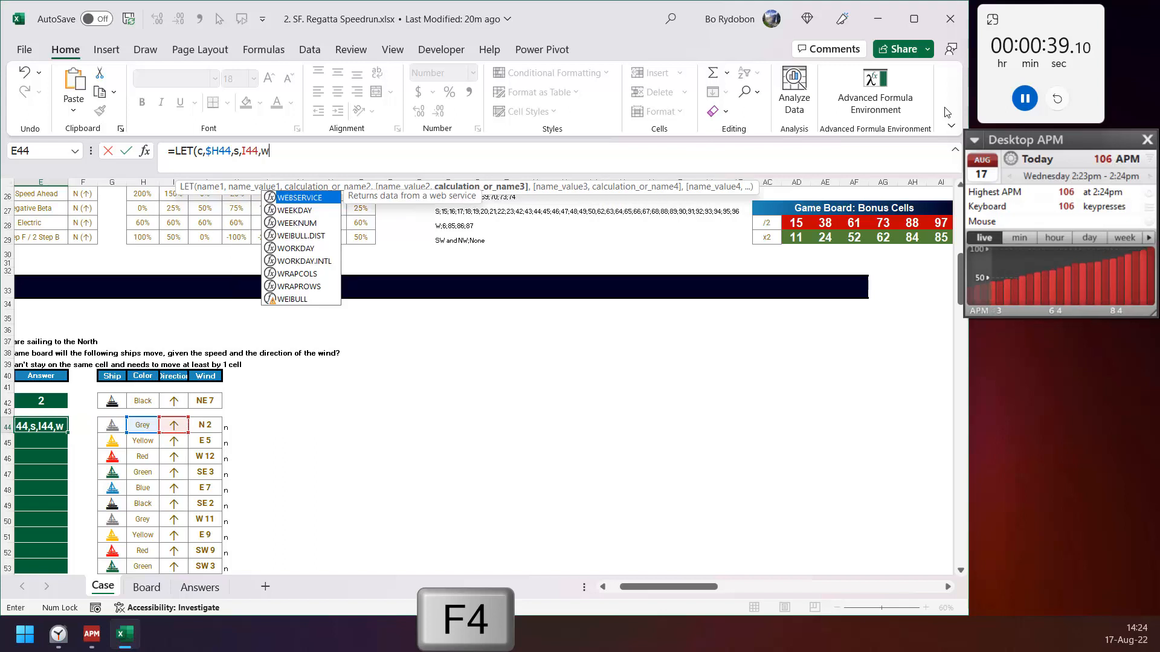
pyautogui.press('Right')
pyautogui.press('Right')
pyautogui.press('Right')
pyautogui.press('Right')
pyautogui.press('Right')
pyautogui.write(',d,')
pyautogui.press('Right')
pyautogui.press('Right')
pyautogui.press('Right')
pyautogui.press('Right')
pyautogui.press('Right')
pyautogui.press('Right')
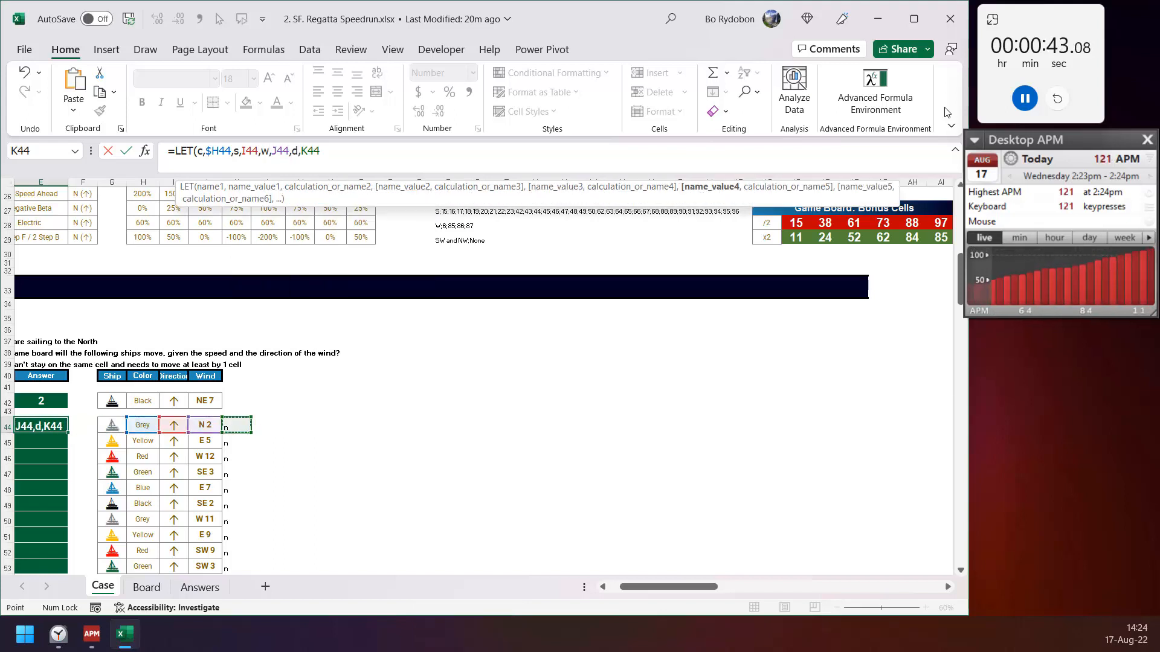
# Begin variable m as a ROUND of an INDEX over the wind impact table $H$23:$O$29
pyautogui.write(',m,ROUND(')
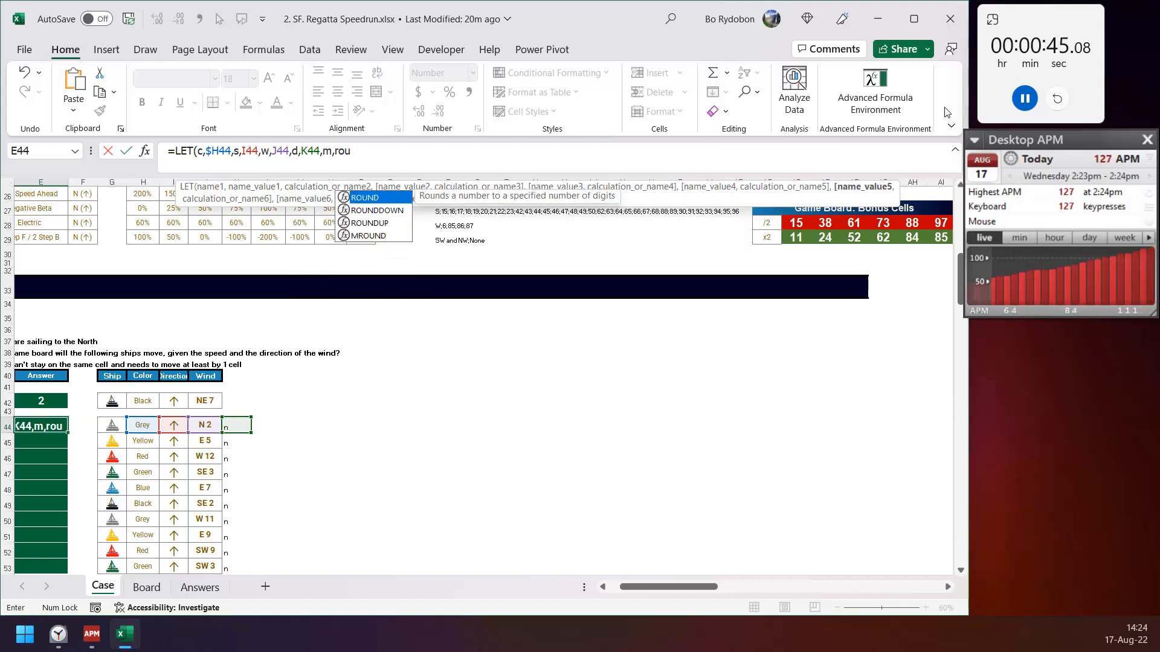
pyautogui.write('INDEX(')
pyautogui.press('Up')
pyautogui.press('Right')
pyautogui.press('Right')
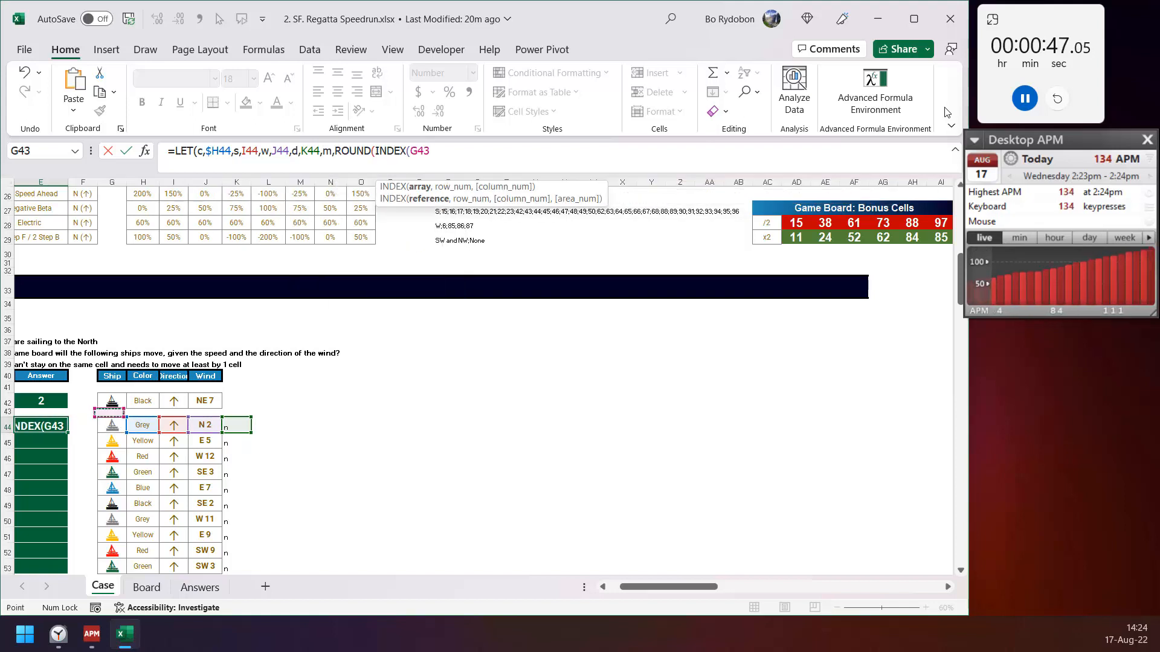
pyautogui.hotkey('ctrl', 'Up')
pyautogui.hotkey('ctrl', 'shift', 'Up')
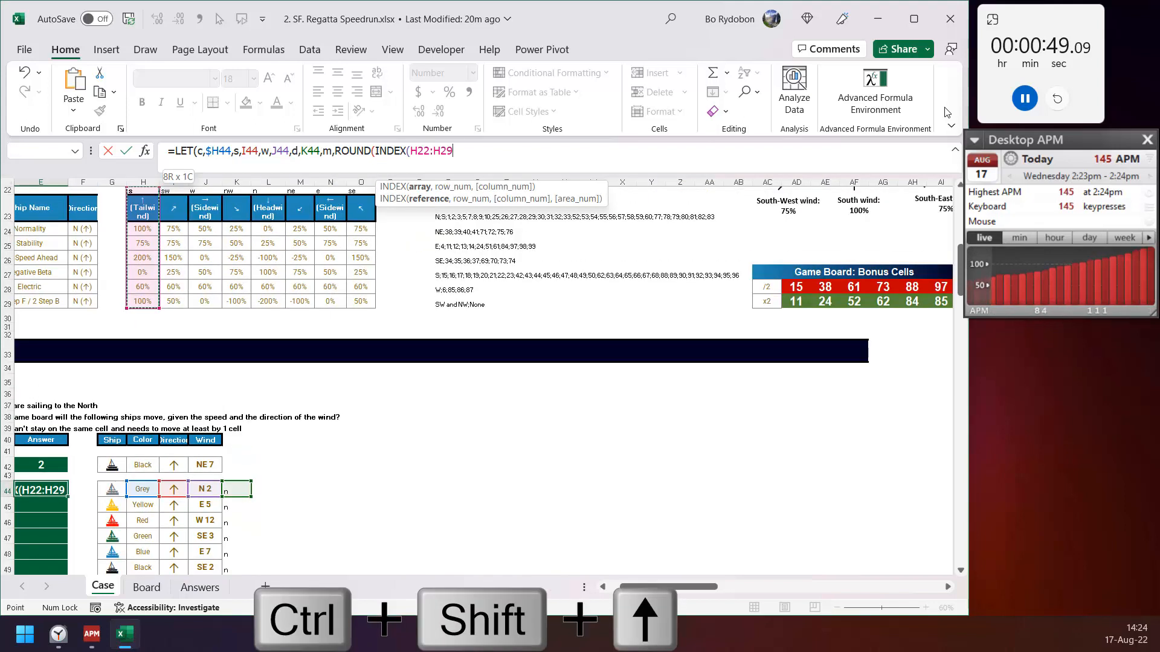
pyautogui.hotkey('ctrl', 'shift', 'Right')
pyautogui.hotkey('shift', 'Down')
pyautogui.press('F4')
# Set the INDEX row by matching c against the color column $C$23:$C$29 with XMATCH
pyautogui.write(',xm')
pyautogui.press('Tab')
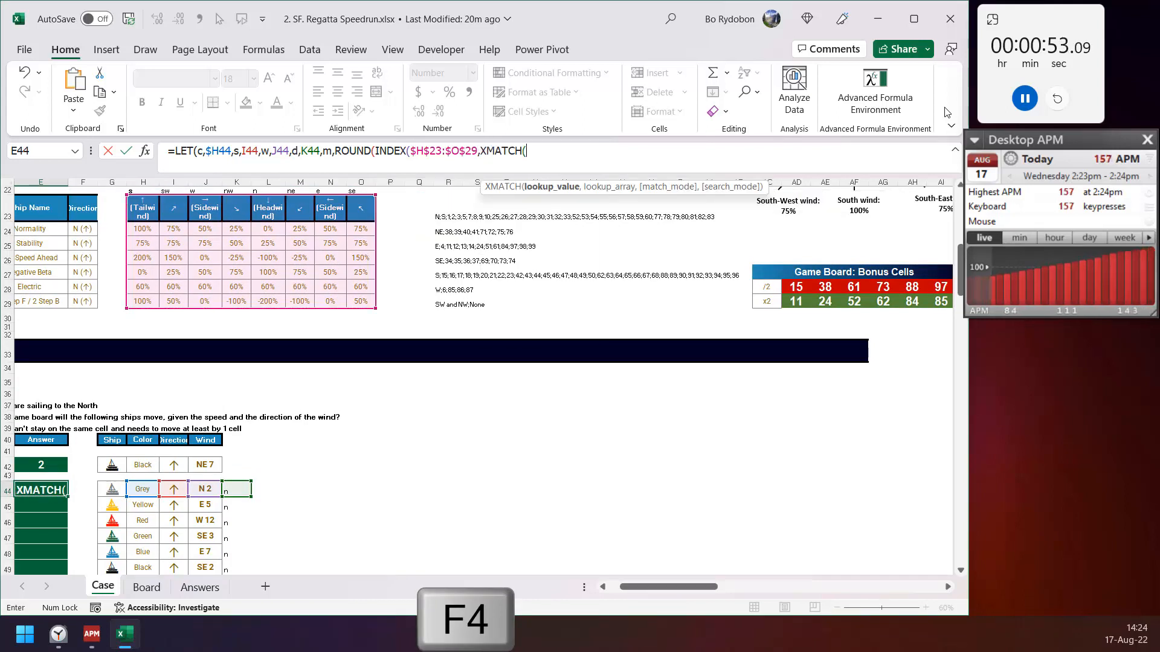
pyautogui.write('c,')
pyautogui.press('Left')
pyautogui.press('Left')
pyautogui.press('Left')
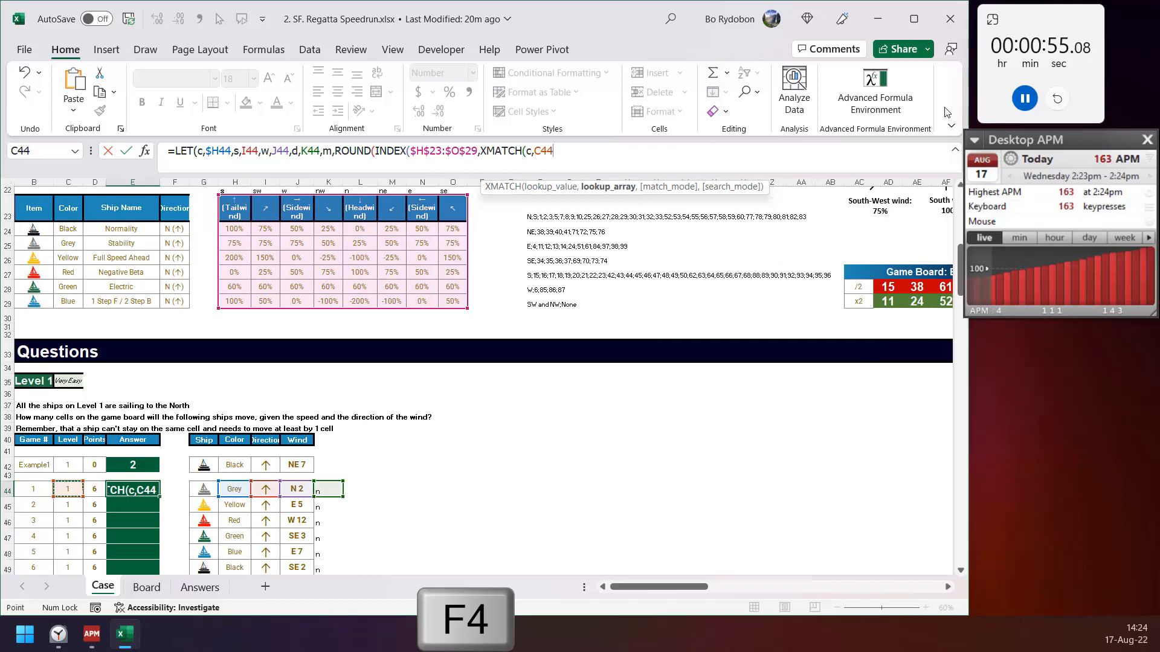
pyautogui.hotkey('ctrl', 'Up')
pyautogui.hotkey('ctrl', 'Up')
pyautogui.hotkey('ctrl', 'Up')
pyautogui.hotkey('ctrl', 'shift', 'Up')
pyautogui.press('F4')
# Set the INDEX column to MOD(XMATCH(TRIM(LEFT(w,2)),ds)-XMATCH(d,ds)-4,8)+1 and add a multiplication sign after the INDEX
pyautogui.write('),MOD(xm')
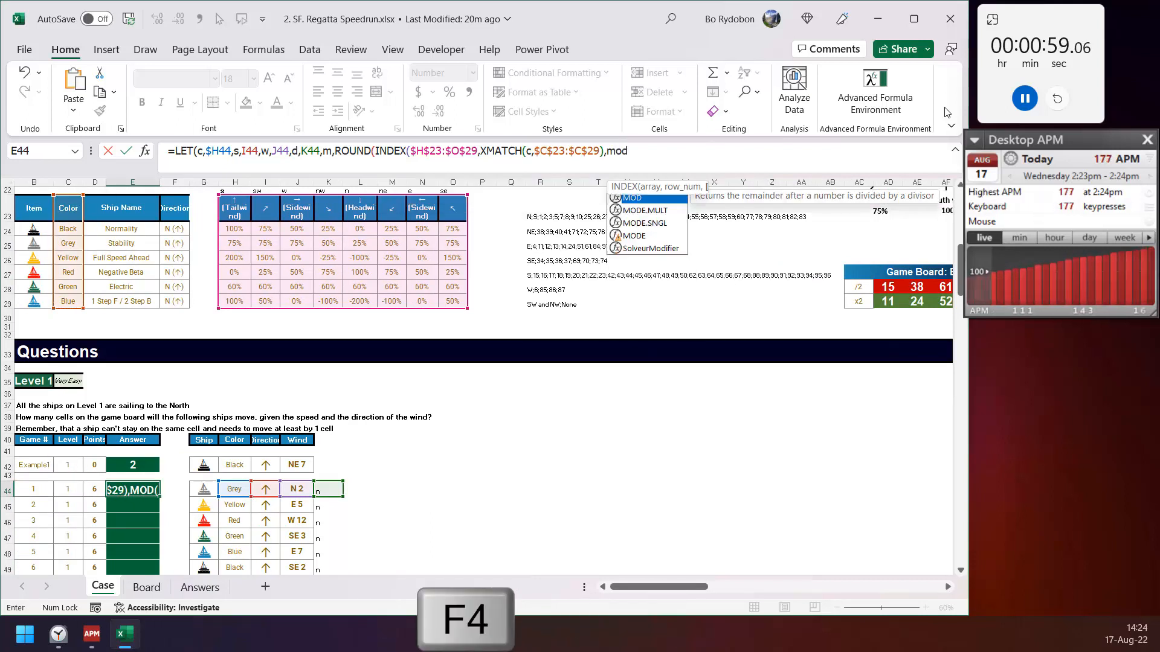
pyautogui.press('Tab')
pyautogui.write('tr')
pyautogui.press('Tab')
pyautogui.write('lef')
pyautogui.press('Tab')
pyautogui.write('w,2)),')
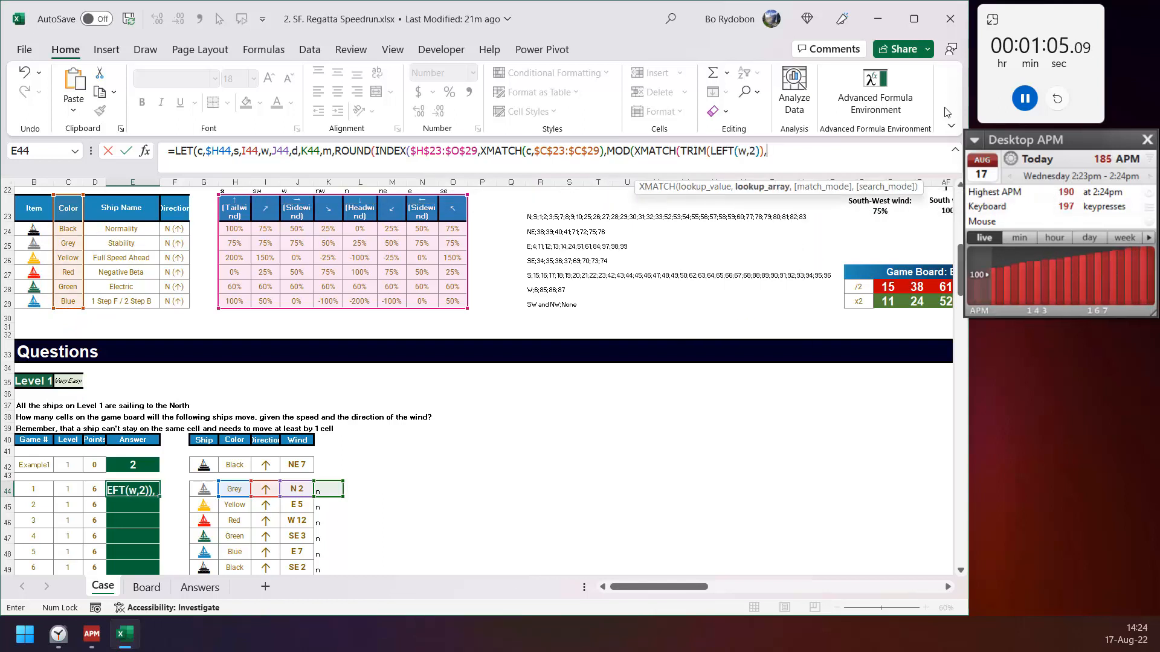
pyautogui.write('ds),')
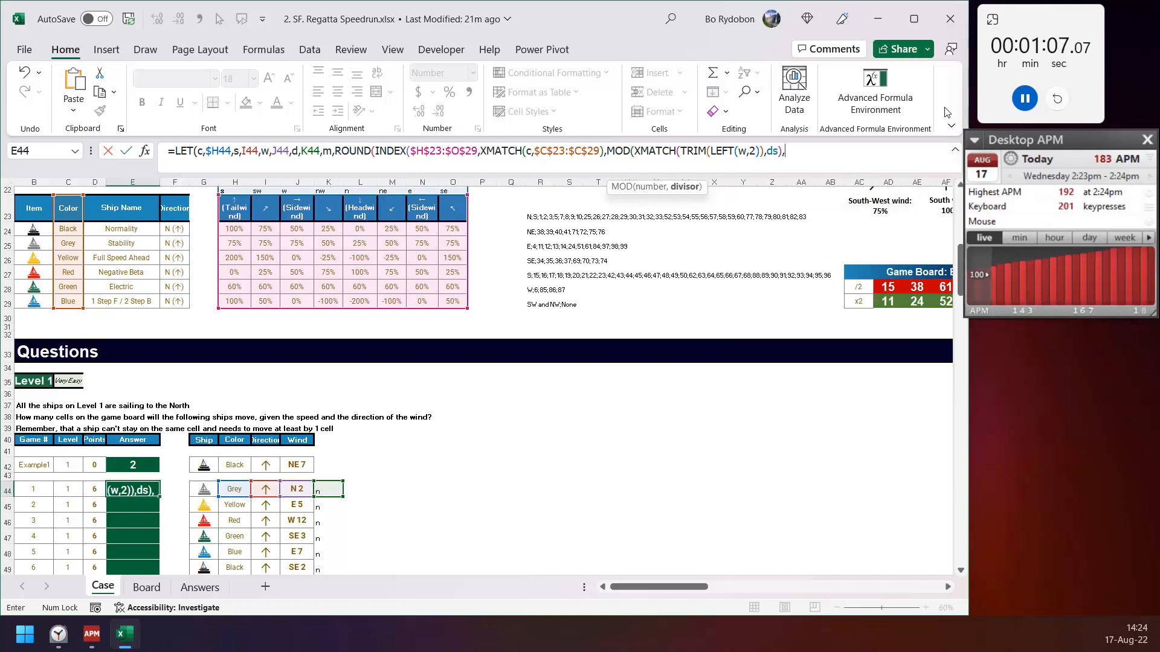
pyautogui.write('XMATCH(d,ds)')
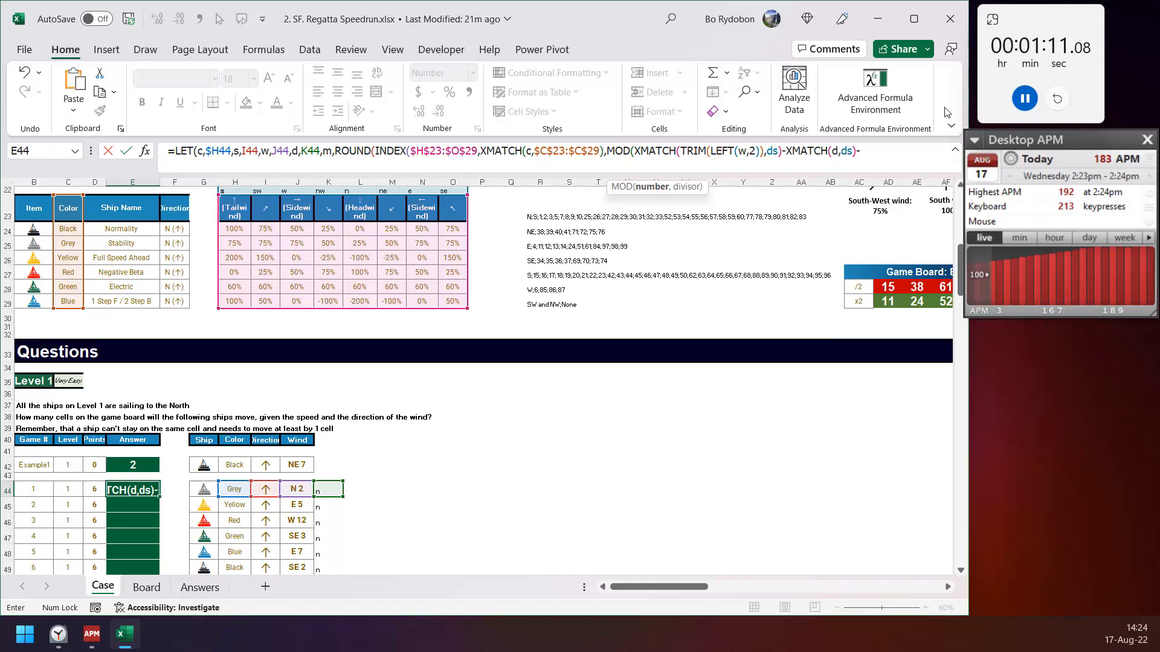
pyautogui.write('-4,8)')
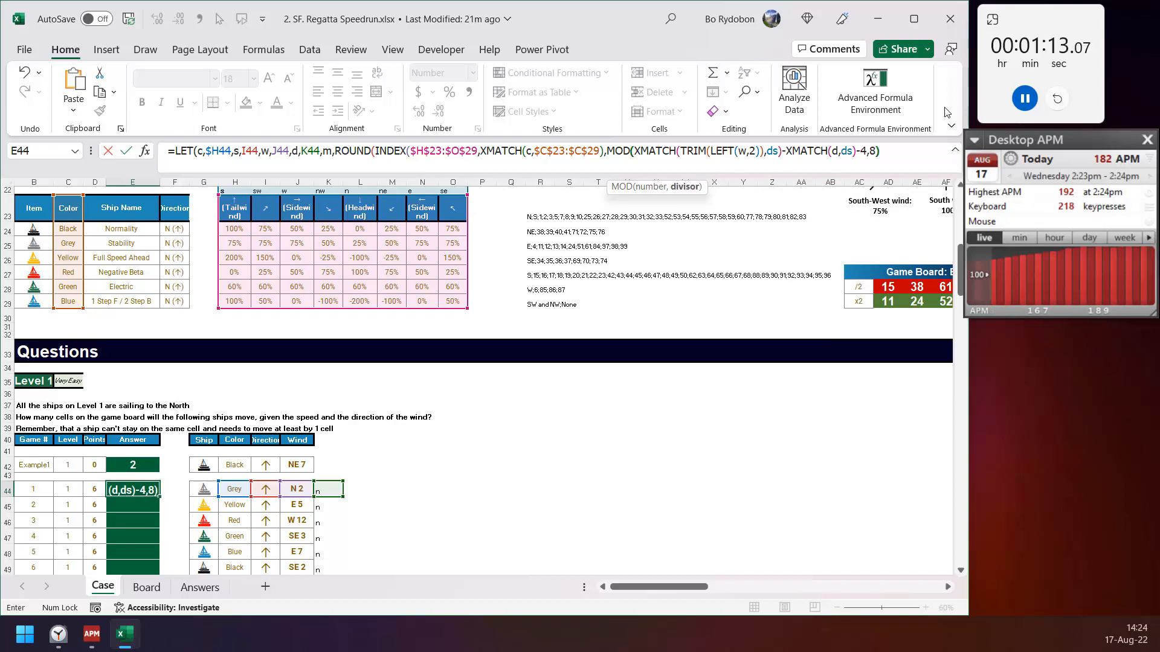
pyautogui.write('+1)*')
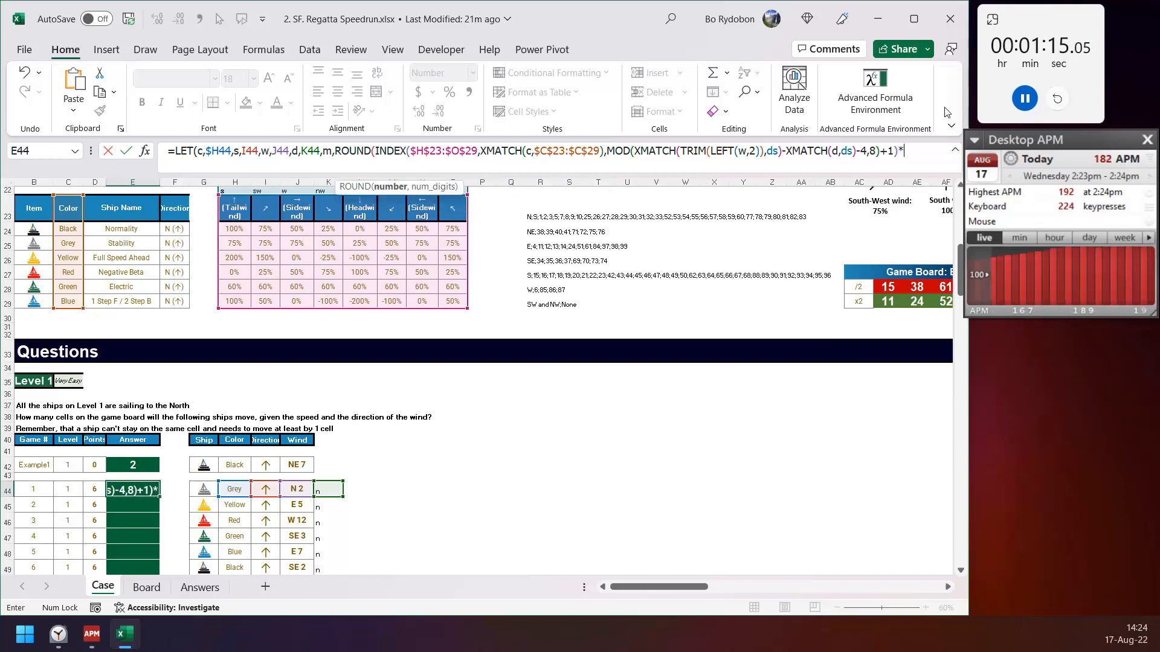
# Multiply the indexed wind impact by the wind speed RIGHT(w,2), rounded to a whole number
pyautogui.write('round')
pyautogui.press('BackSpace')
pyautogui.press('BackSpace')
pyautogui.press('BackSpace')
pyautogui.press('BackSpace')
pyautogui.write('i')
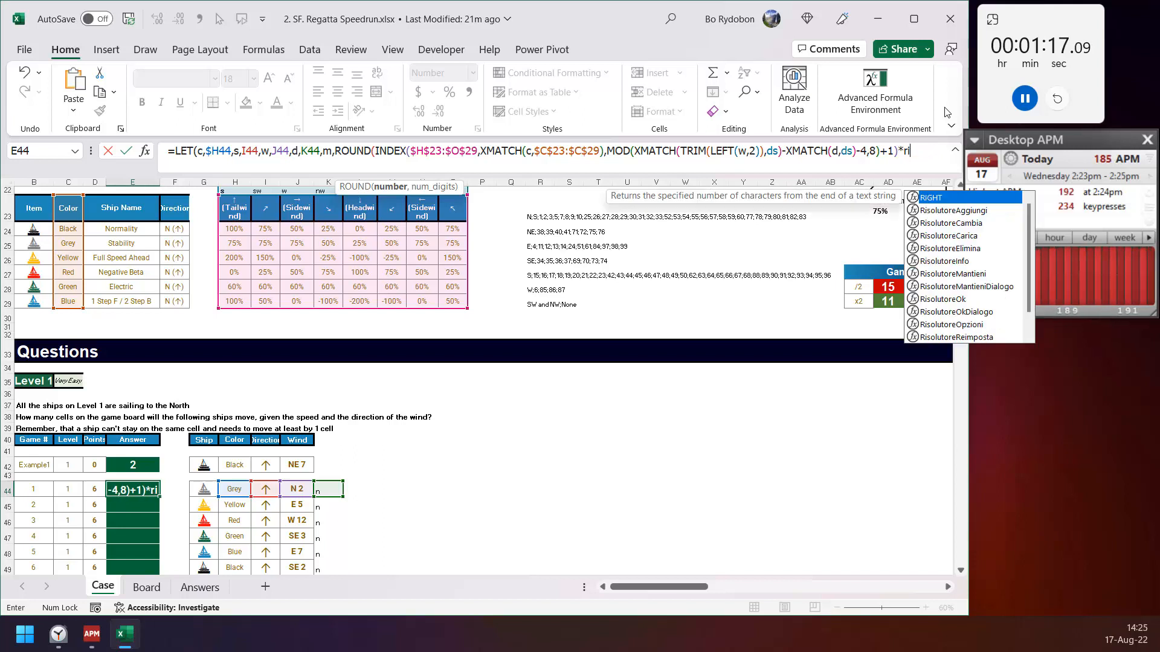
pyautogui.write('g')
pyautogui.press('Tab')
pyautogui.write('w,2),')
# Define x as SUM(s,IF(m,m,1)) and complete the E44 formula with IF(x>99,"F",x)
pyautogui.write(',x,sum')
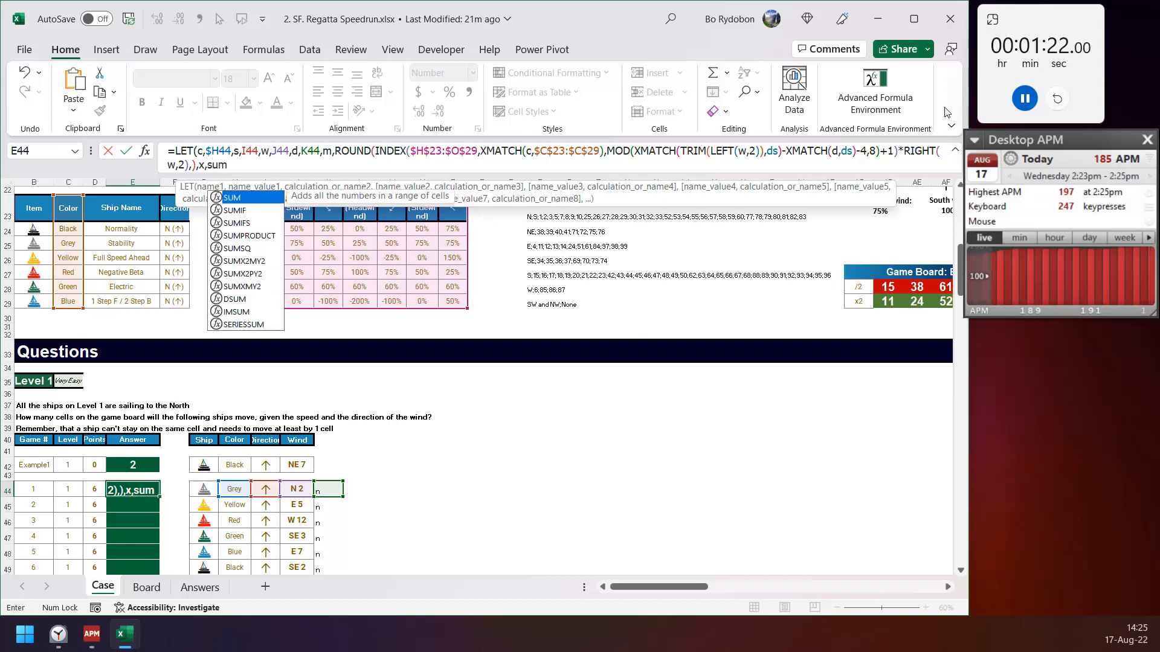
pyautogui.press('Tab')
pyautogui.write('s,IF(m,m')
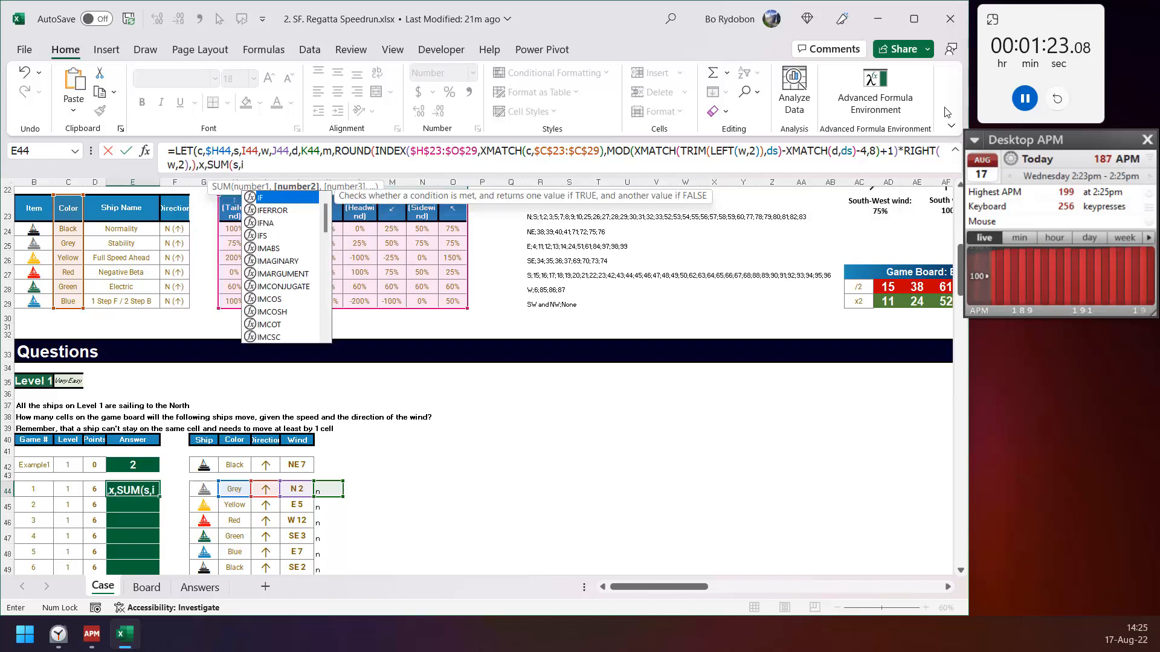
pyautogui.write(',1)),IF(')
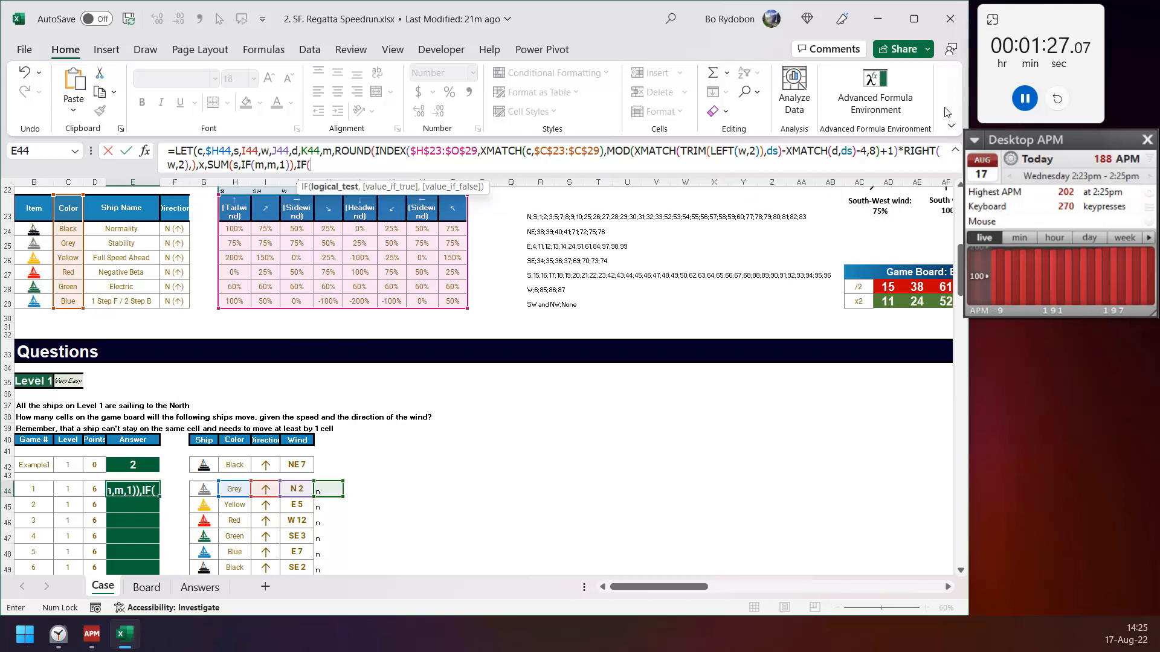
pyautogui.write('x>99')
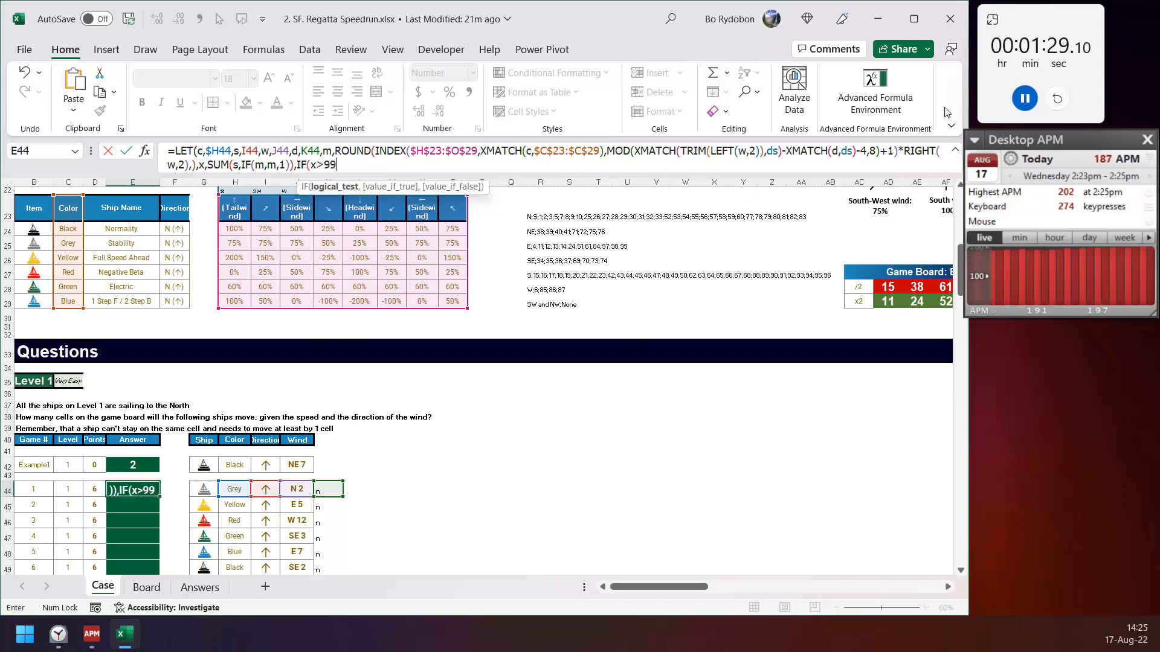
pyautogui.write(',"F",x))')
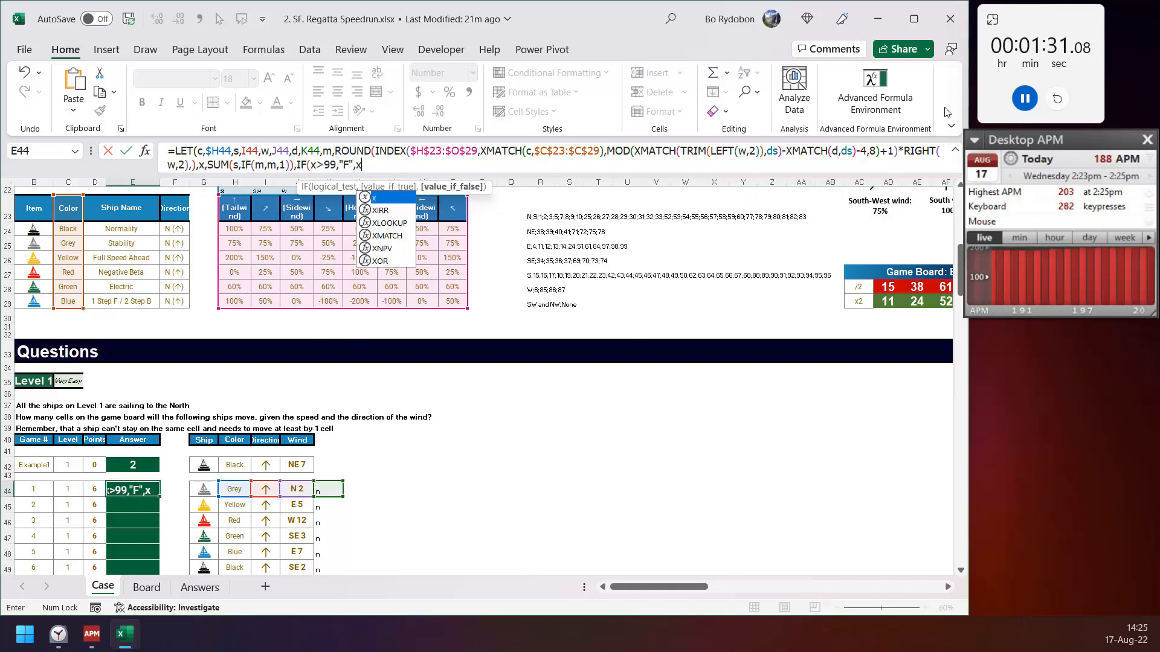
pyautogui.hotkey('ctrl', 'Return')
# Fill the Level 1 points and answer cells D44:E53 down from their first row
pyautogui.press('Left')
pyautogui.hotkey('shift', 'Right')
pyautogui.hotkey('ctrl', 'shift', 'Down')
pyautogui.hotkey('ctrl', 'd')
# Copy the Level 1 answer formulas from E44:E53 into the Level 3 answer cells starting at E84 and E94
pyautogui.press('Right')
pyautogui.hotkey('ctrl', 'shift', 'Down')
pyautogui.hotkey('ctrl', 'c')
pyautogui.hotkey('ctrl', 'Down')
pyautogui.hotkey('ctrl', 'Down')
pyautogui.hotkey('ctrl', 'Down')
pyautogui.hotkey('ctrl', 'Down')
pyautogui.hotkey('ctrl', 'Down')
pyautogui.hotkey('ctrl', 'Down')
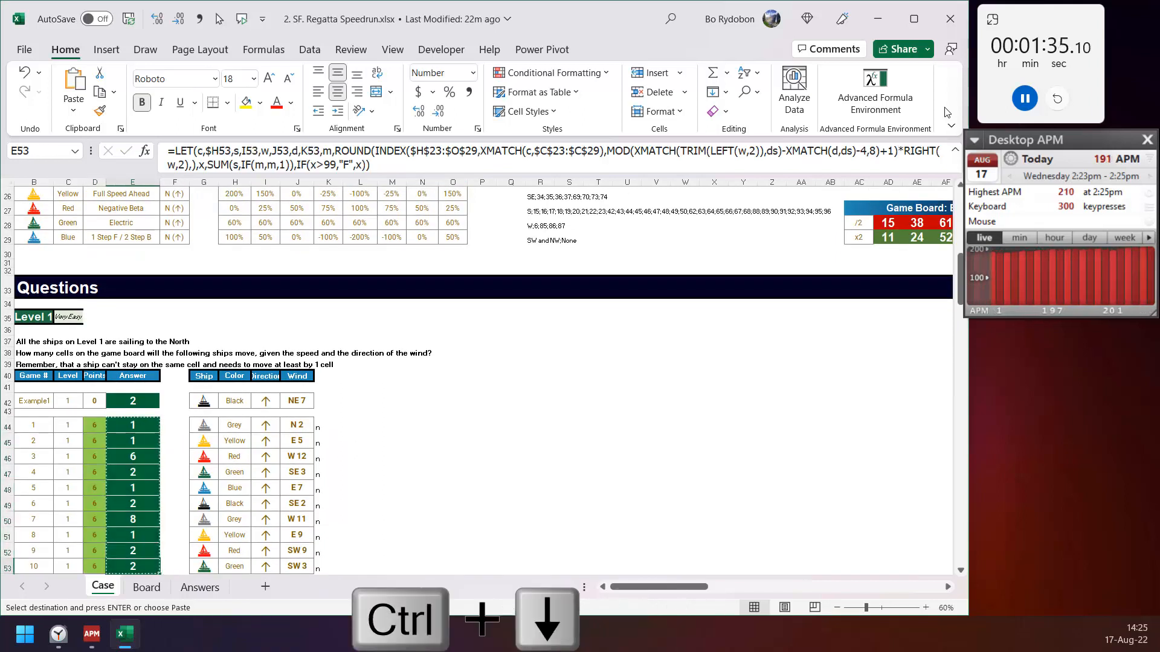
pyautogui.hotkey('ctrl', 'v')
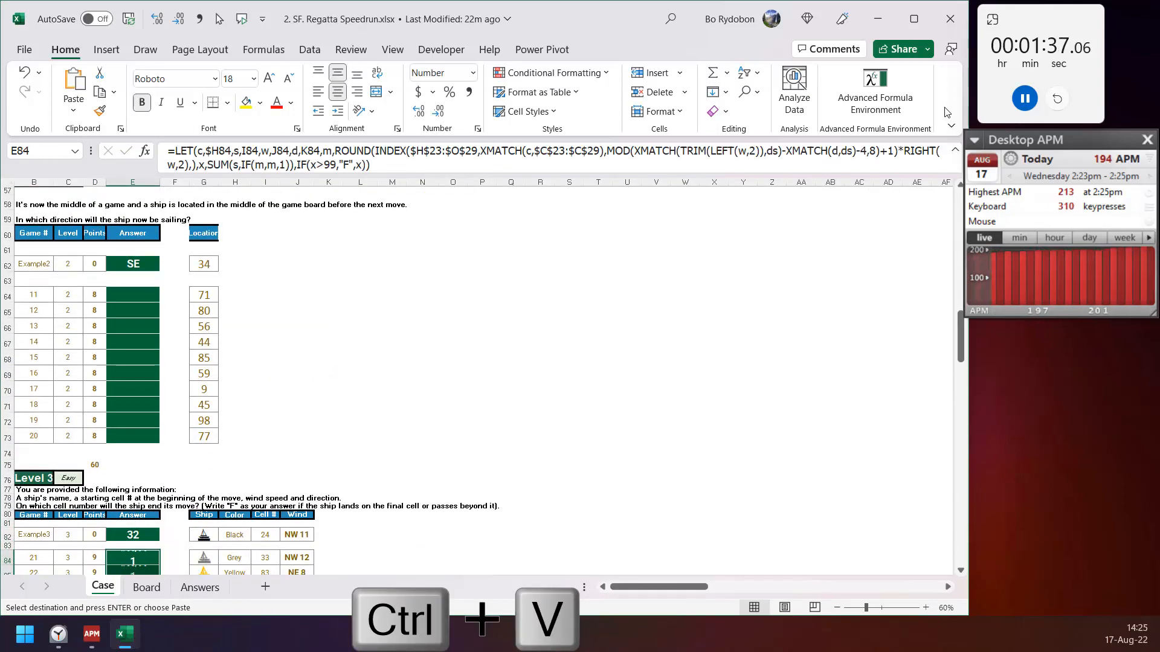
pyautogui.hotkey('ctrl', 'Down')
pyautogui.press('Down')
pyautogui.hotkey('ctrl', 'v')
# Start a formula in I64 beside the Level 2 locations with =INDEX(LEFT(di,FIND(";",di)-1) as the array
pyautogui.press('Right')
pyautogui.press('Right')
pyautogui.press('Right')
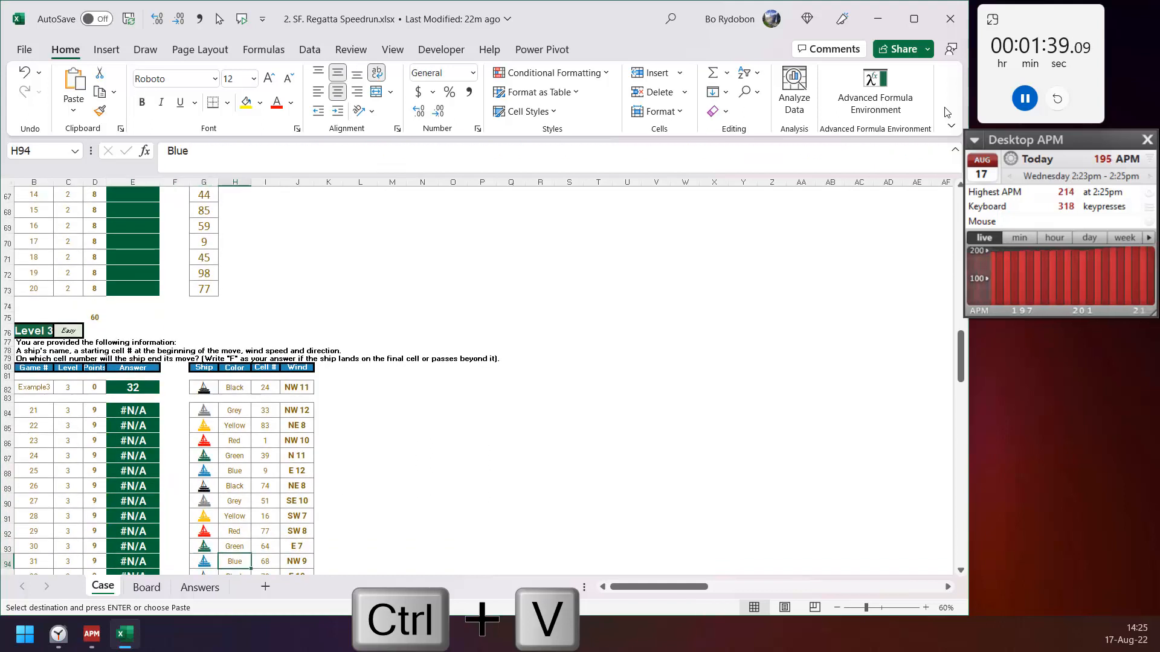
pyautogui.press('Left')
pyautogui.hotkey('ctrl', 'Up')
pyautogui.hotkey('ctrl', 'Up')
pyautogui.hotkey('ctrl', 'Up')
pyautogui.hotkey('ctrl', 'Up')
pyautogui.hotkey('ctrl', 'Up')
pyautogui.press('Right')
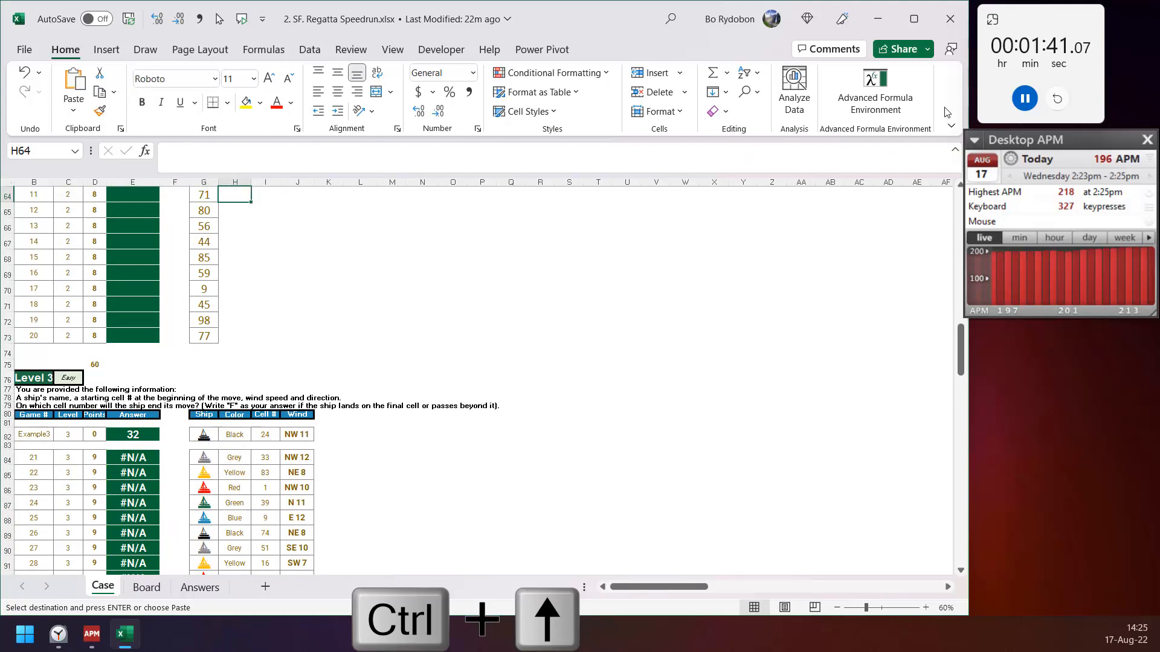
pyautogui.write('=inde')
pyautogui.press('Tab')
pyautogui.write('left')
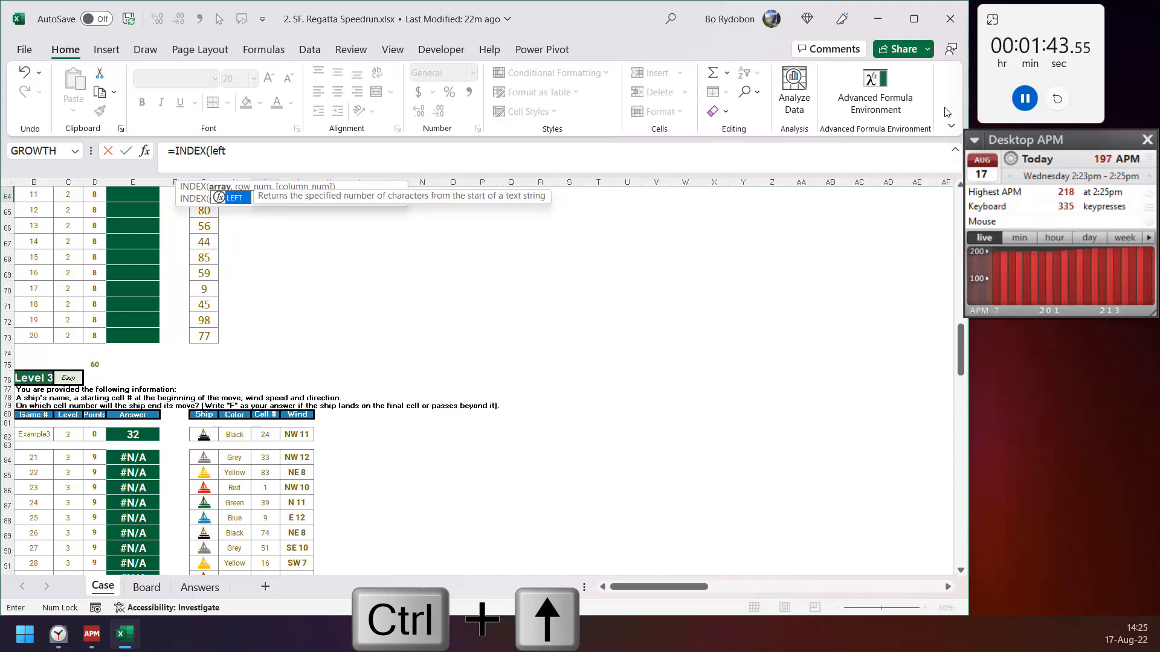
pyautogui.press('Tab')
pyautogui.write('di,f')
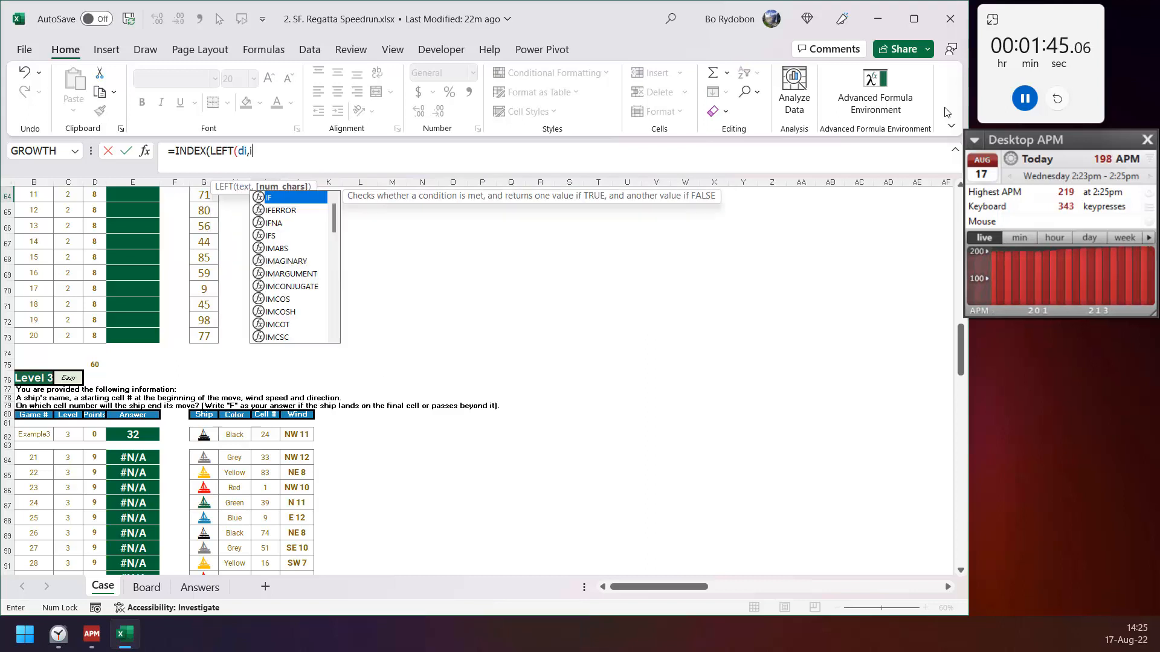
pyautogui.write('in')
pyautogui.press('Tab')
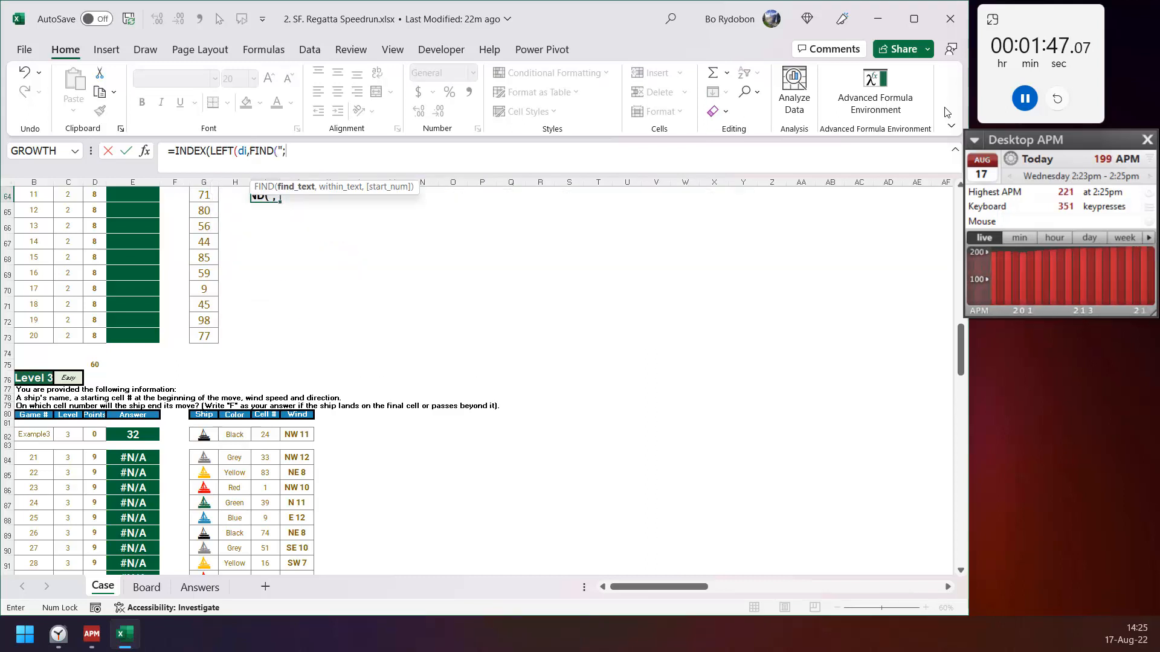
pyautogui.write('";",di)-1),ma')
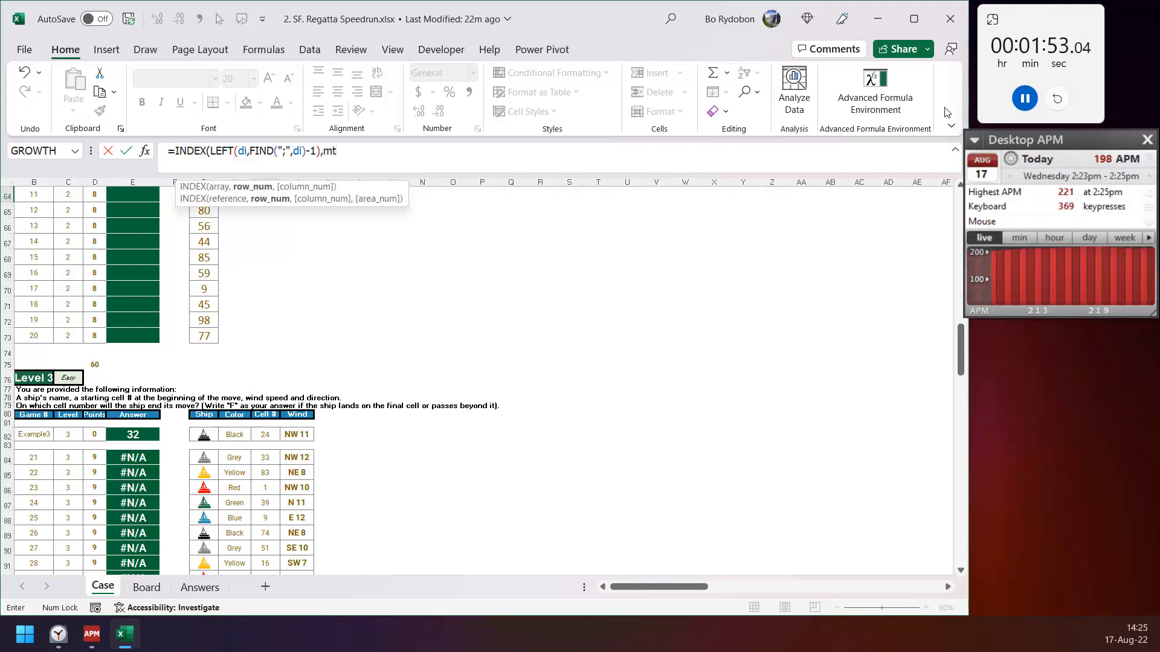
# Complete the I64 formula with MATCH(REPLACE("*;;*",3,,G64),di&";",)) as the row number
pyautogui.write('t')
pyautogui.press('Tab')
pyautogui.write('rep')
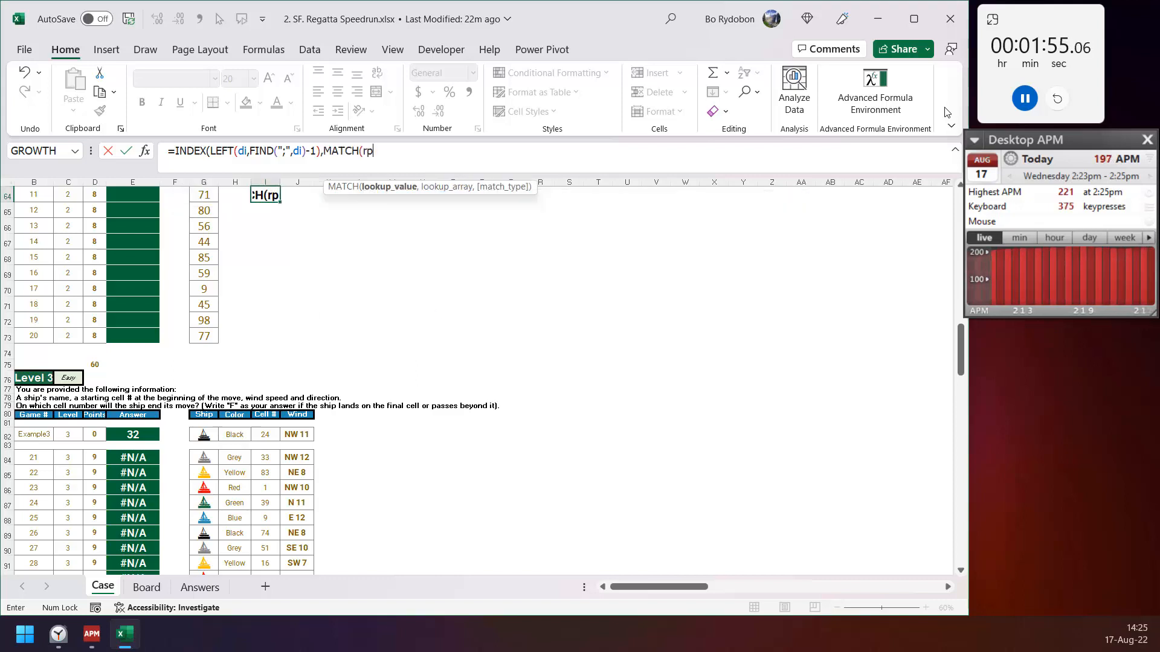
pyautogui.press('Tab')
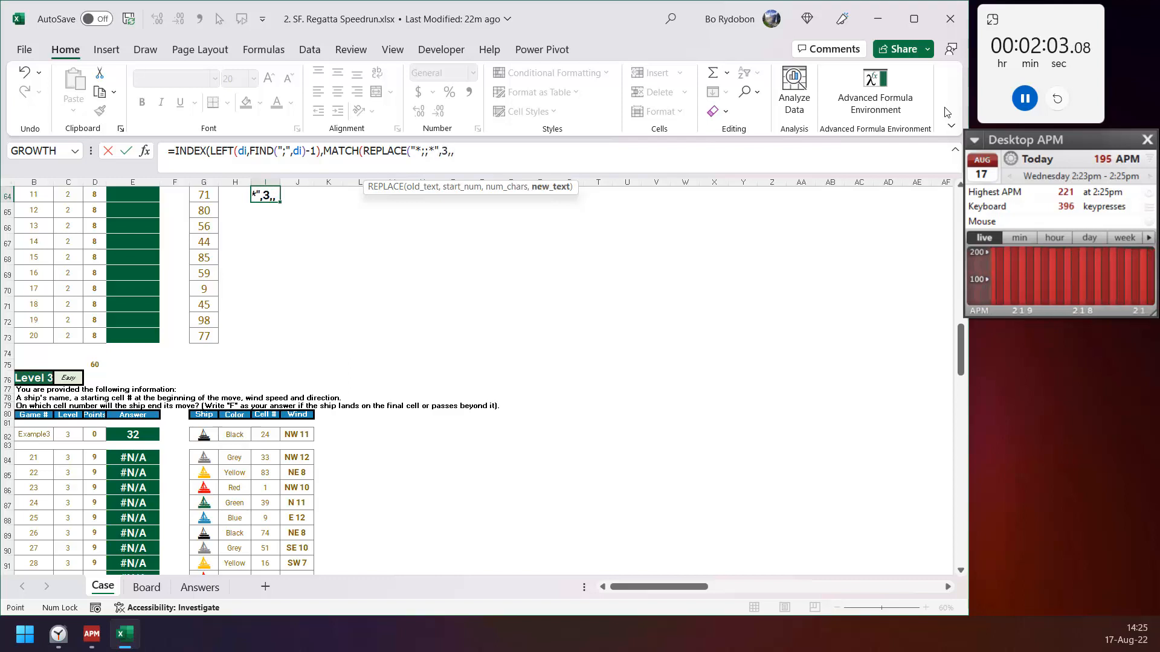
pyautogui.write('),di&";",))')
pyautogui.hotkey('ctrl', 'Return')
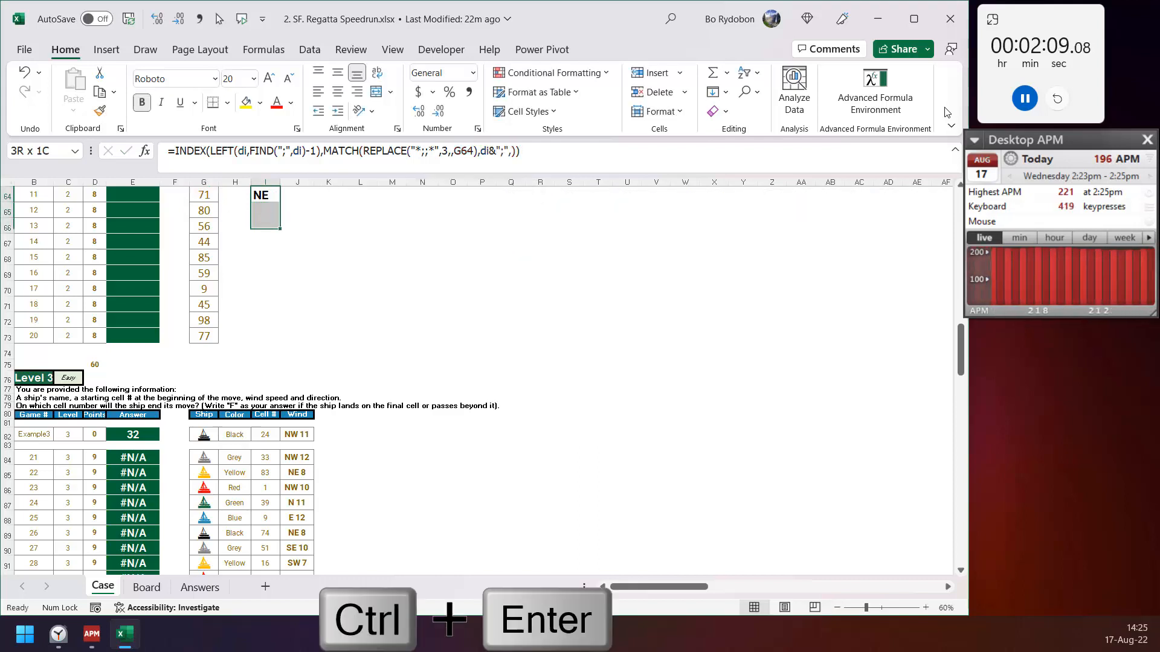
# Fill the direction lookup formula down from I64 to I73
pyautogui.hotkey('shift', 'Down')
pyautogui.hotkey('shift', 'Down')
pyautogui.hotkey('shift', 'Down')
pyautogui.hotkey('shift', 'Down')
pyautogui.hotkey('shift', 'Down')
pyautogui.hotkey('shift', 'Down')
pyautogui.hotkey('shift', 'Down')
pyautogui.hotkey('shift', 'Down')
pyautogui.hotkey('shift', 'Down')
pyautogui.hotkey('ctrl', 'd')
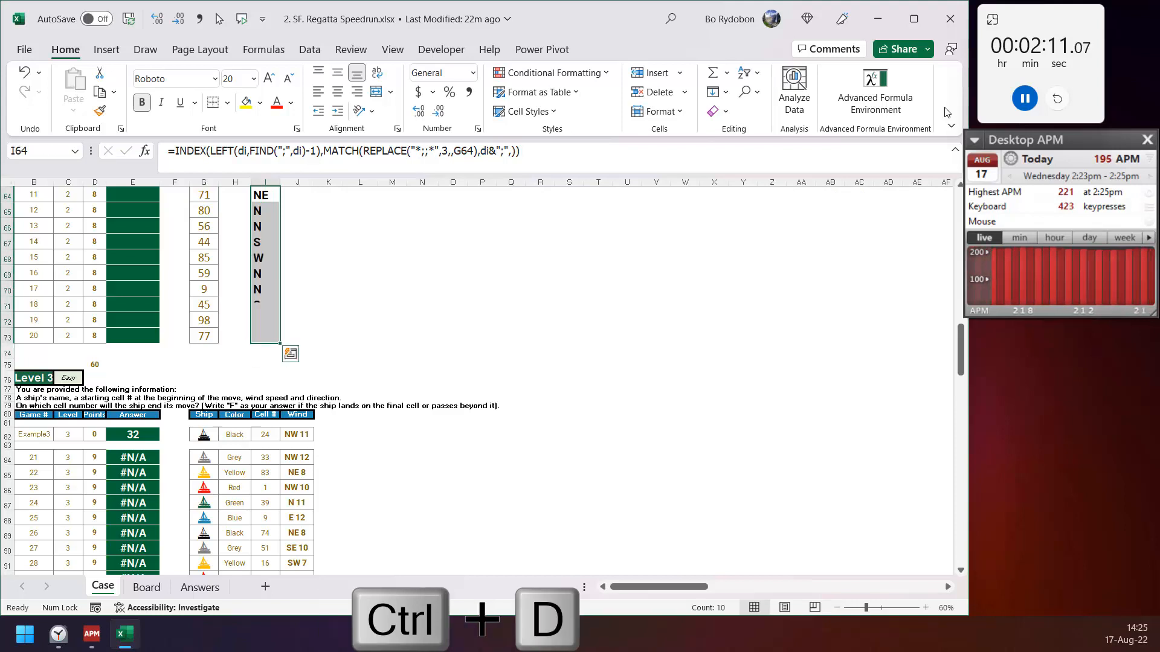
# Set the Level 2 answers in E64:E73 to reference the looked-up directions in I64:I73
pyautogui.hotkey('ctrl', 'Left')
pyautogui.hotkey('ctrl', 'Left')
pyautogui.write('=')
pyautogui.hotkey('ctrl', 'Right')
pyautogui.hotkey('ctrl', 'Right')
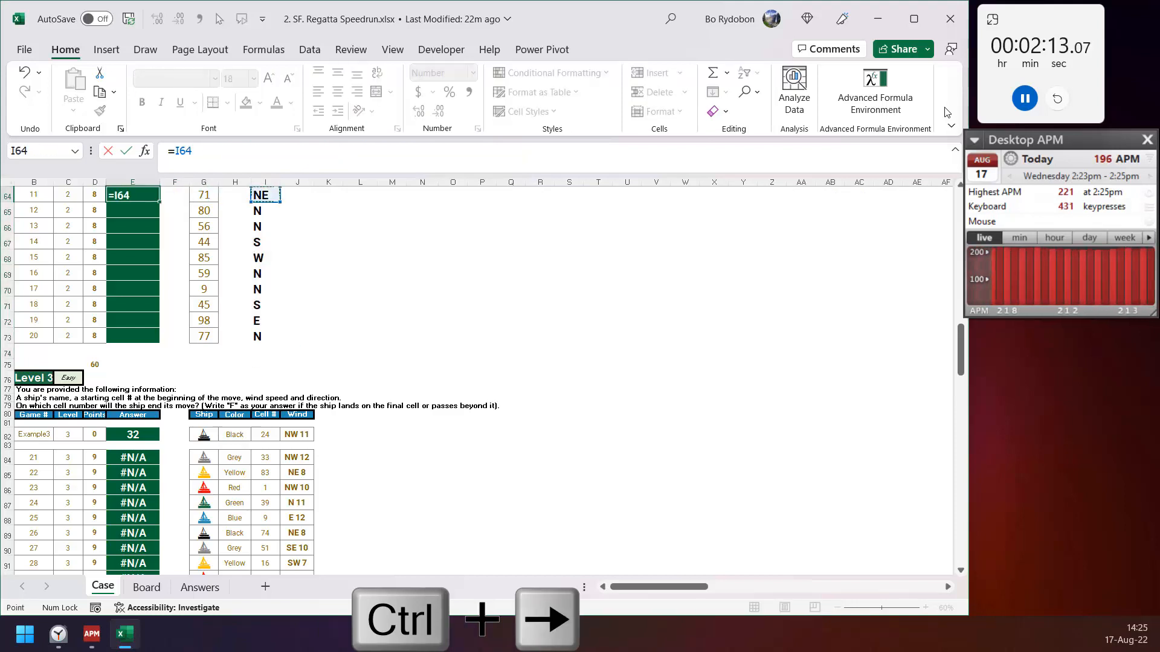
pyautogui.hotkey('ctrl', 'shift', 'Down')
pyautogui.press('Return')
# Copy the direction formulas from I64:I73 into the Level 3 helper cells K84:K103 beside the wind values
pyautogui.press('Right')
pyautogui.press('Right')
pyautogui.press('Right')
pyautogui.press('Up')
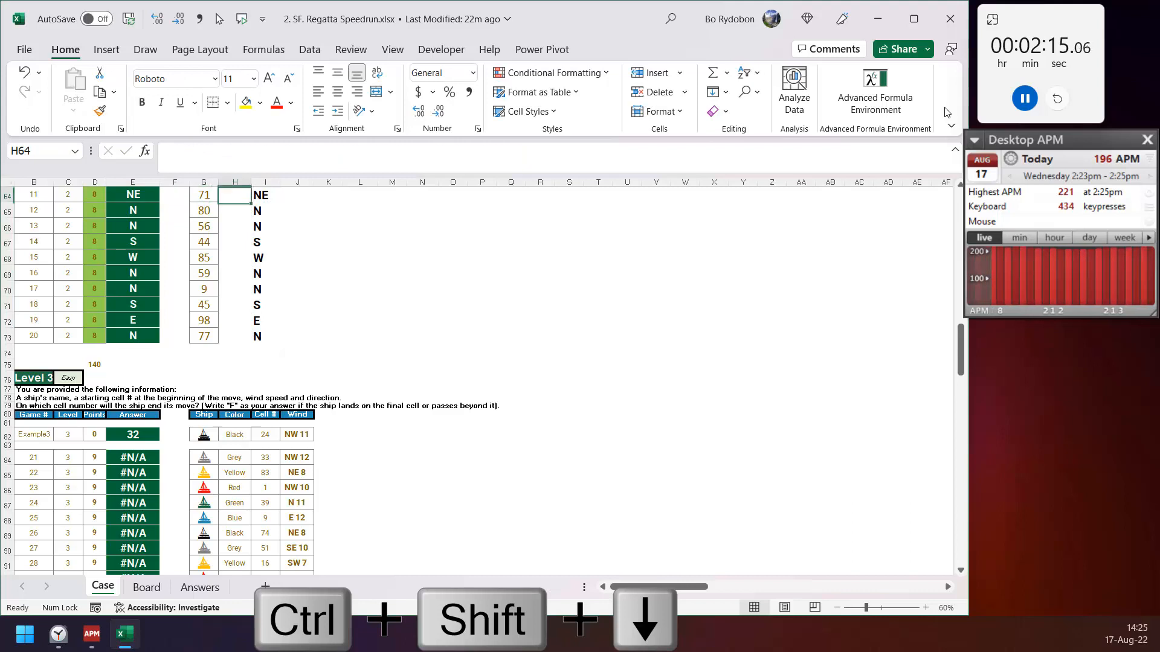
pyautogui.press('Right')
pyautogui.hotkey('ctrl', 'shift', 'Down')
pyautogui.hotkey('ctrl', 'c')
pyautogui.hotkey('ctrl', 'Down')
pyautogui.hotkey('ctrl', 'Down')
pyautogui.hotkey('ctrl', 'Down')
pyautogui.hotkey('ctrl', 'Down')
pyautogui.press('Right')
pyautogui.press('Right')
pyautogui.hotkey('ctrl', 'v')
pyautogui.press('Down')
pyautogui.hotkey('ctrl', 'v')
# Copy a direction lookup formula from column K into J143, above the S header of the Level 5 table
pyautogui.hotkey('ctrl', 'Down')
pyautogui.hotkey('ctrl', 'Down')
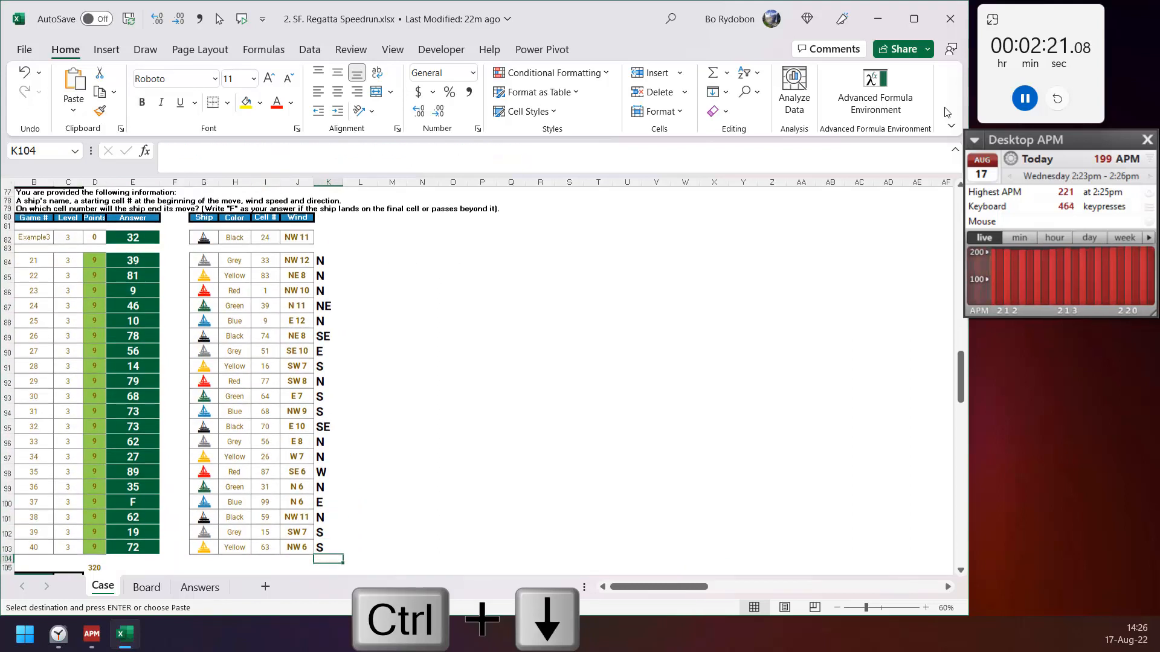
pyautogui.press('Down')
pyautogui.press('Right')
pyautogui.hotkey('ctrl', 'Down')
pyautogui.press('Up')
pyautogui.press('Up')
pyautogui.press('Left')
pyautogui.hotkey('ctrl', 'Up')
pyautogui.hotkey('ctrl', 'Up')
pyautogui.hotkey('ctrl', 'Up')
pyautogui.hotkey('ctrl', 'Up')
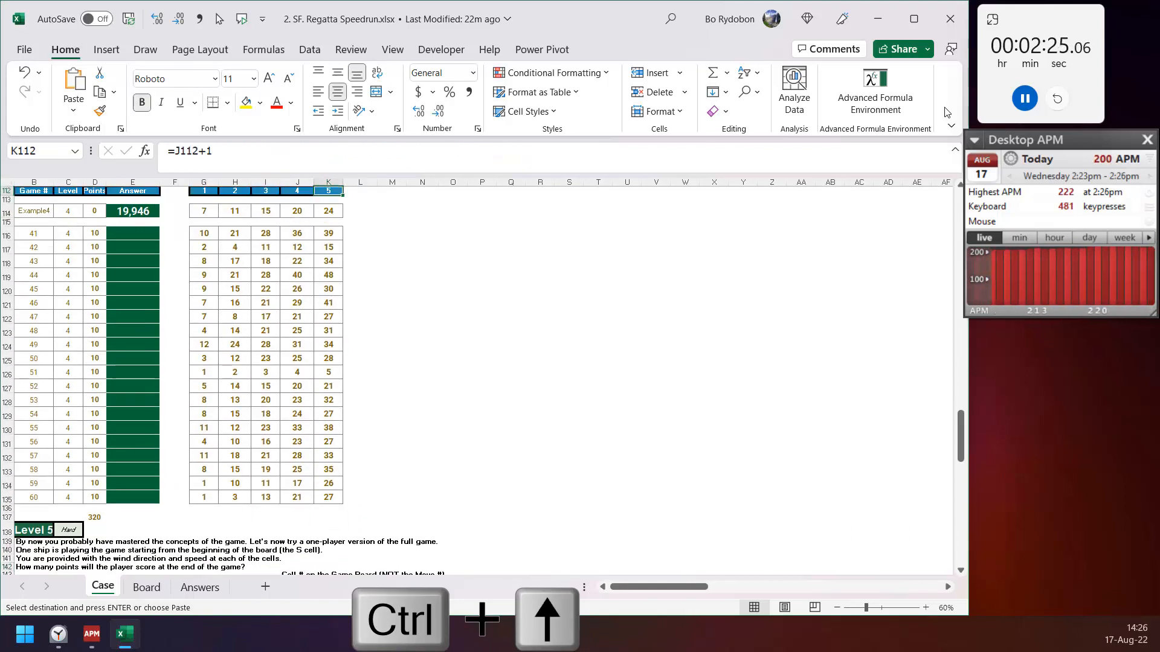
pyautogui.hotkey('ctrl', 'Up')
pyautogui.hotkey('ctrl', 'c')
pyautogui.hotkey('ctrl', 'Down')
pyautogui.hotkey('ctrl', 'Down')
pyautogui.hotkey('ctrl', 'Down')
pyautogui.hotkey('ctrl', 'Down')
pyautogui.press('Down')
pyautogui.press('Down')
pyautogui.press('Down')
pyautogui.press('Down')
pyautogui.press('Down')
pyautogui.press('Down')
pyautogui.press('Down')
pyautogui.press('Down')
pyautogui.press('Left')
pyautogui.hotkey('ctrl', 'v')
# Change the location reference inside the J143 formula's REPLACE function to J144
pyautogui.press('F2')
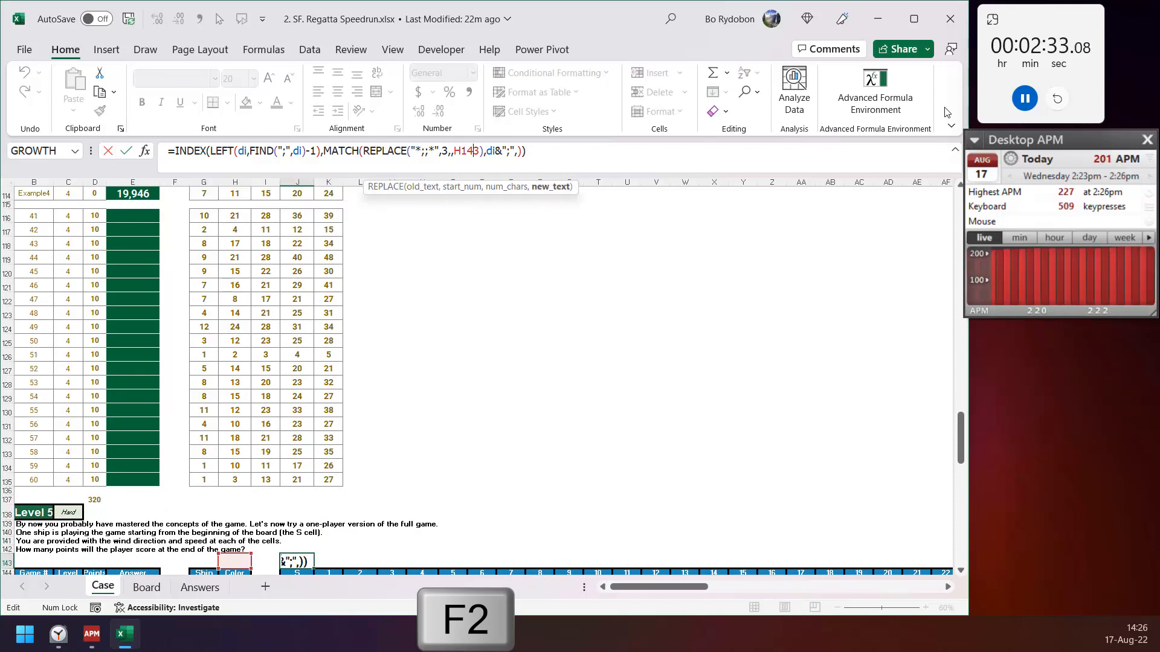
pyautogui.press('BackSpace')
pyautogui.press('BackSpace')
pyautogui.press('BackSpace')
pyautogui.press('BackSpace')
pyautogui.write('J144')
pyautogui.hotkey('ctrl', 'Return')
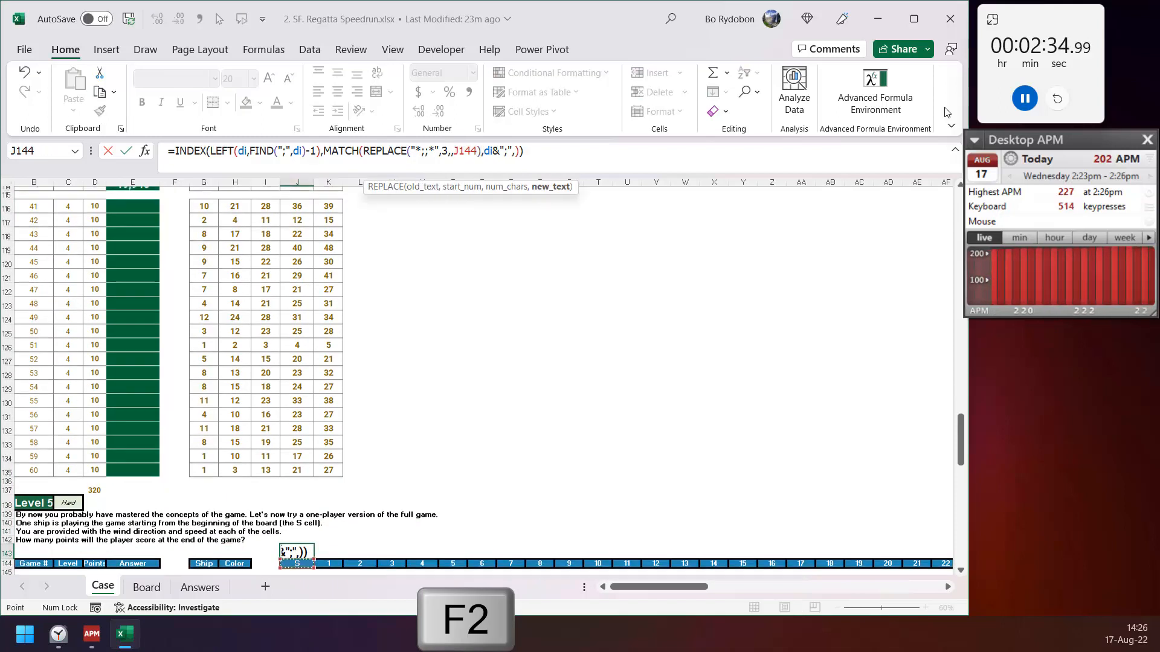
# Fill the J143 direction formula right across J143:DE143, above the cell number headers
pyautogui.press('Down')
pyautogui.hotkey('ctrl', 'shift', 'Right')
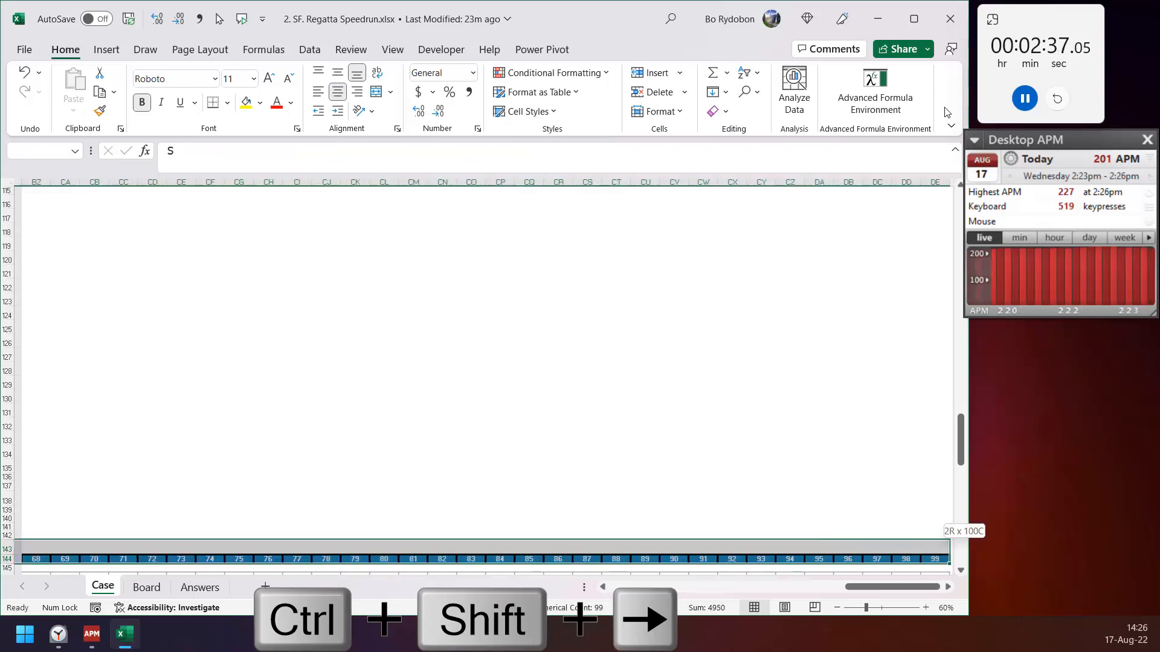
pyautogui.hotkey('ctrl', '.')
pyautogui.hotkey('ctrl', 'r')
# Enter 10000 as the starting points in L116, beside the first Level 4 game
pyautogui.press('Up')
pyautogui.hotkey('ctrl', 'Up')
pyautogui.hotkey('ctrl', 'Up')
pyautogui.press('Right')
pyautogui.press('Right')
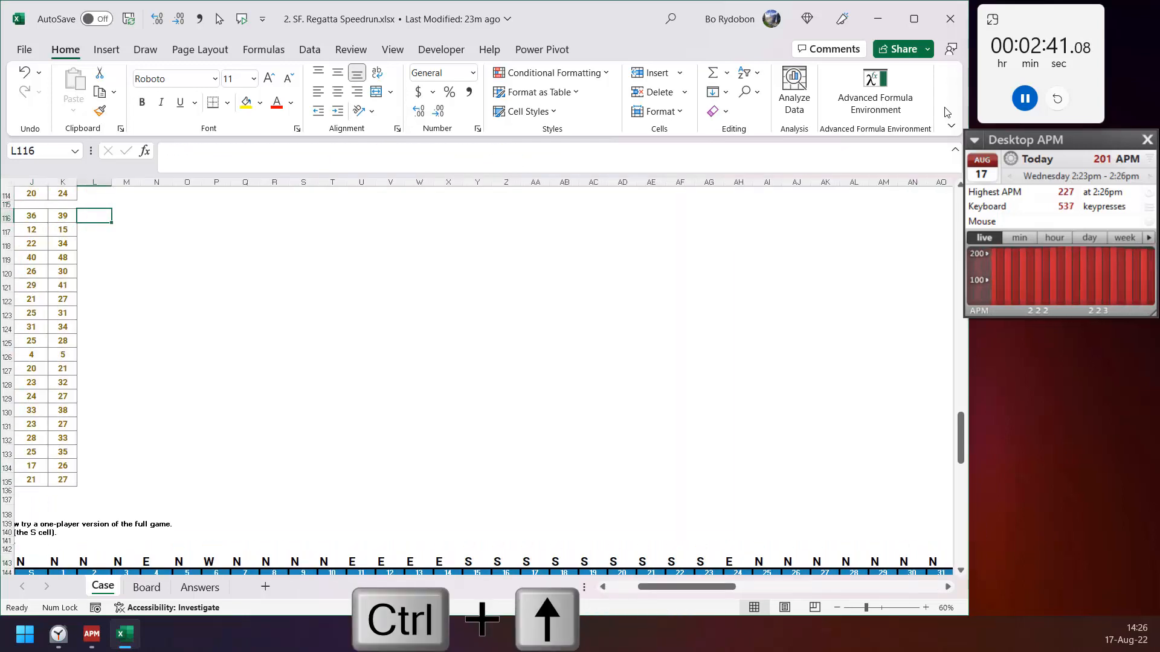
pyautogui.write('10000')
pyautogui.press('Right')
# Start a LET formula in M116 that defines p as L116 and s as G116
pyautogui.write('=let')
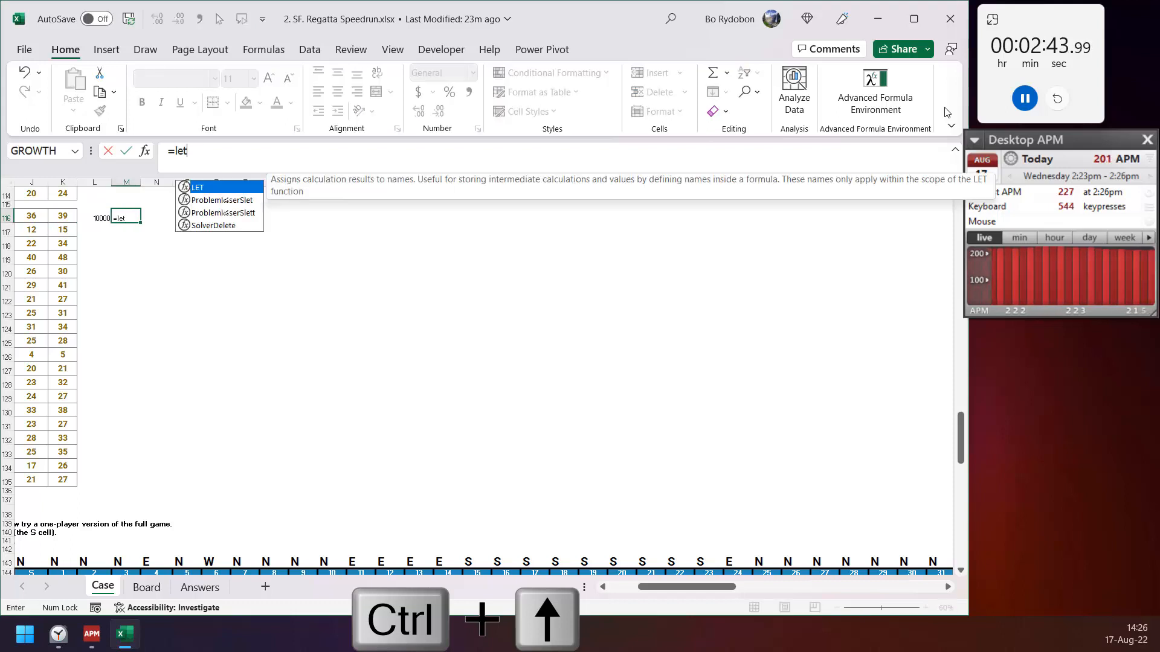
pyautogui.press('Tab')
pyautogui.write('p,')
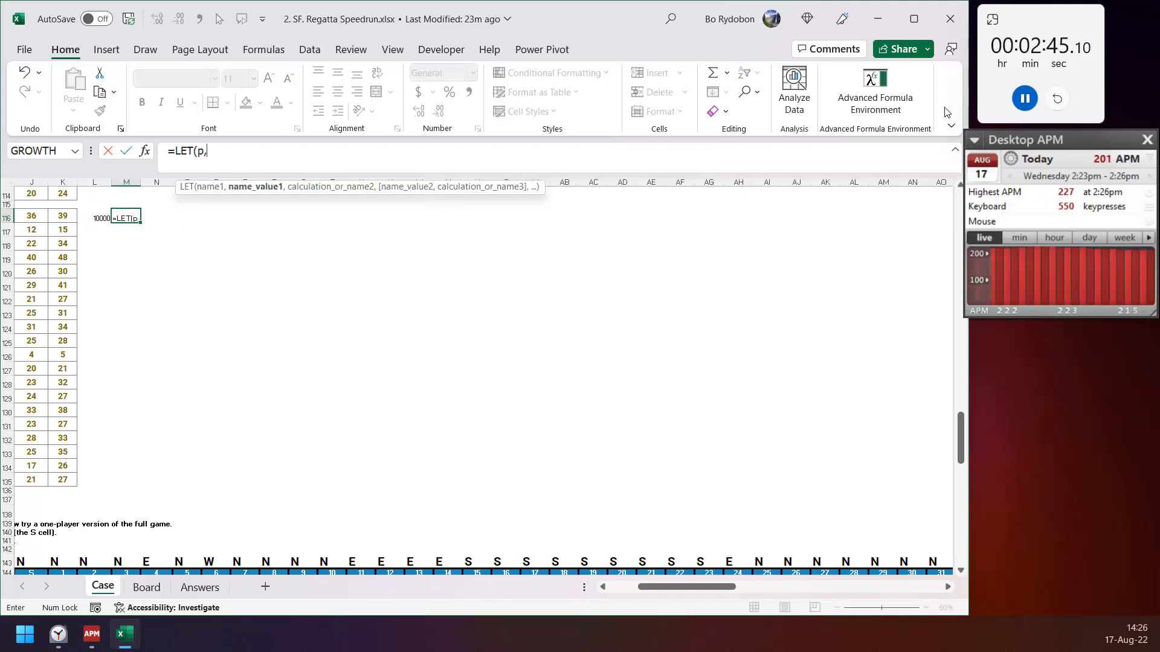
pyautogui.write('L116,s')
pyautogui.hotkey('ctrl', 'Left')
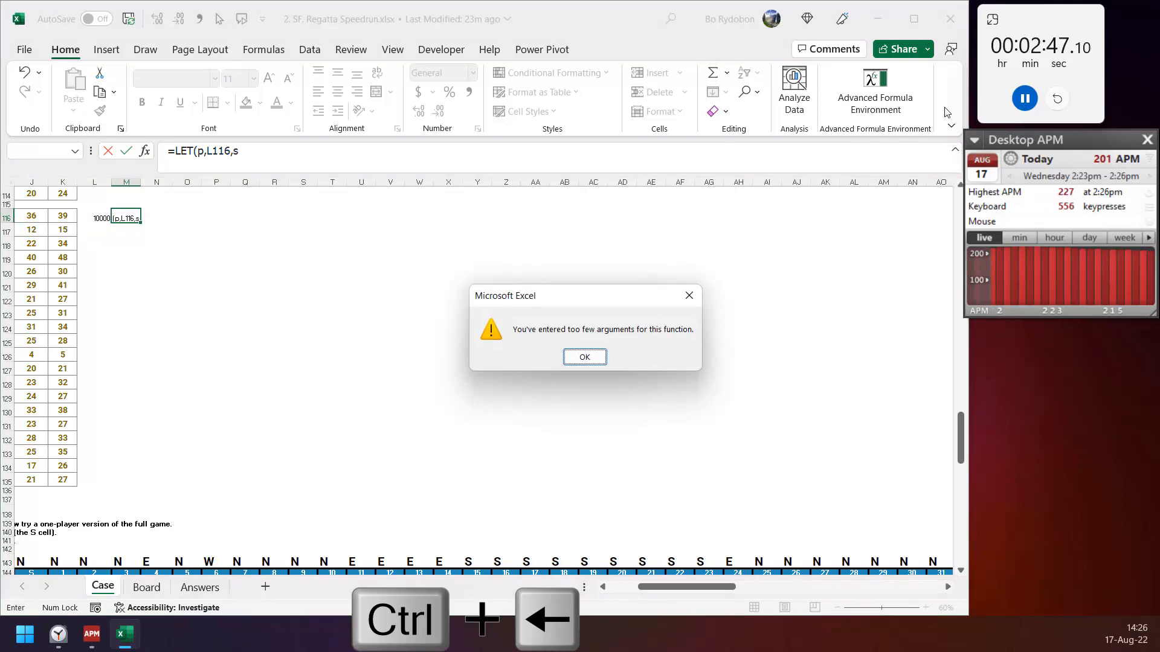
pyautogui.press('Return')
pyautogui.press('End')
pyautogui.write(',')
pyautogui.press('F2')
pyautogui.hotkey('ctrl', 'Left')
pyautogui.write(',')
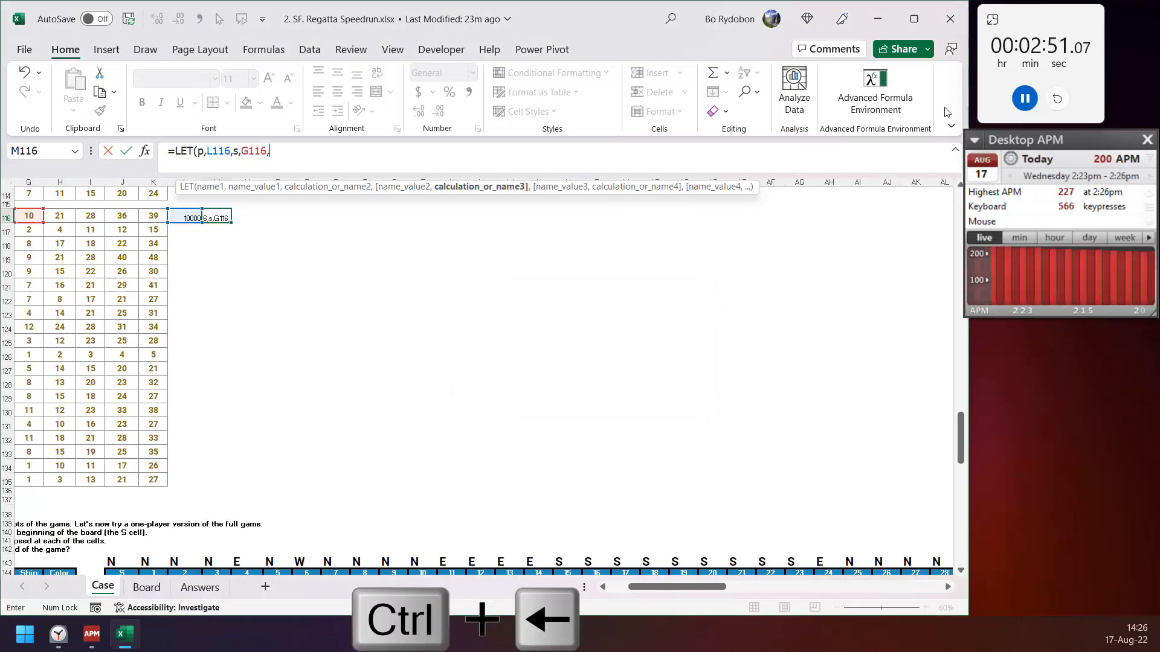
# Define x in the LET formula as SUM((s=dd)*{-1;1})
pyautogui.write('x,sum')
pyautogui.press('Tab')
pyautogui.write('(s=dd')
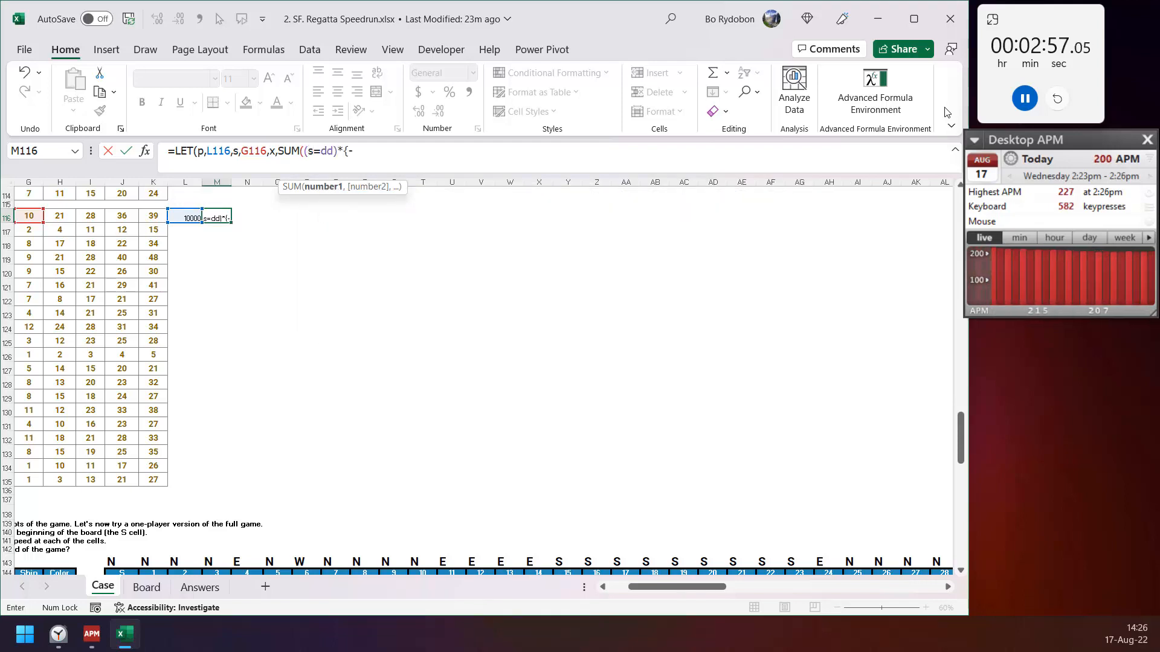
pyautogui.write(')*{-1;1}')
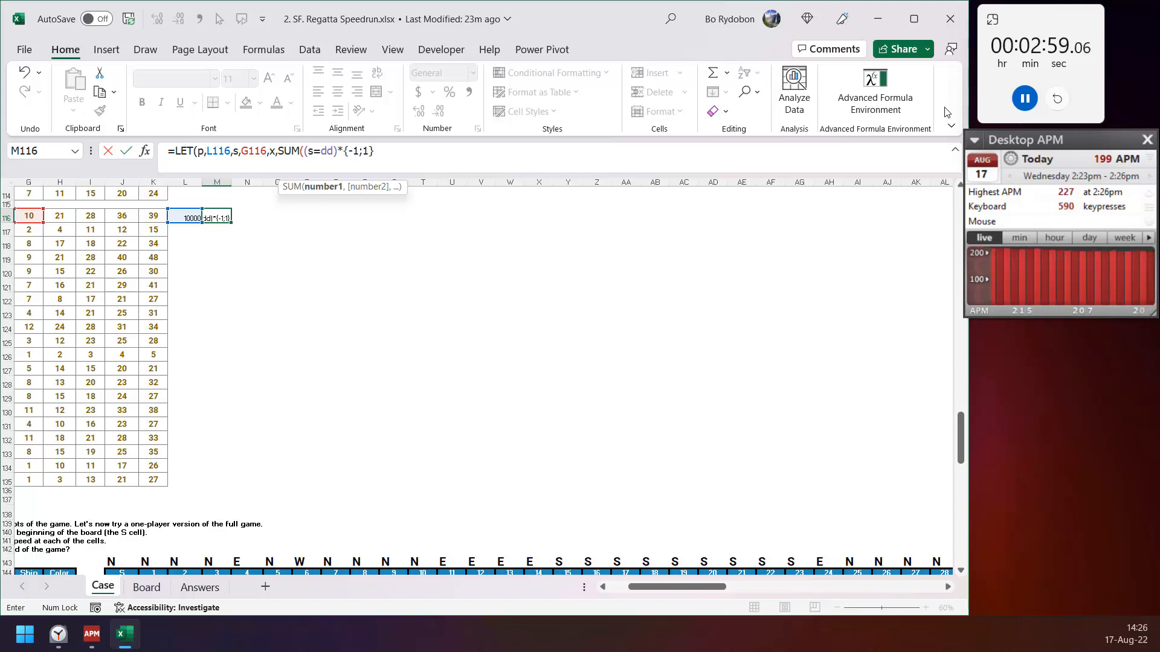
# Complete the M116 formula with IF(x,ROUND(p*2^x,),p-s) as its result
pyautogui.write('),IF(x,ron')
pyautogui.press('Return')
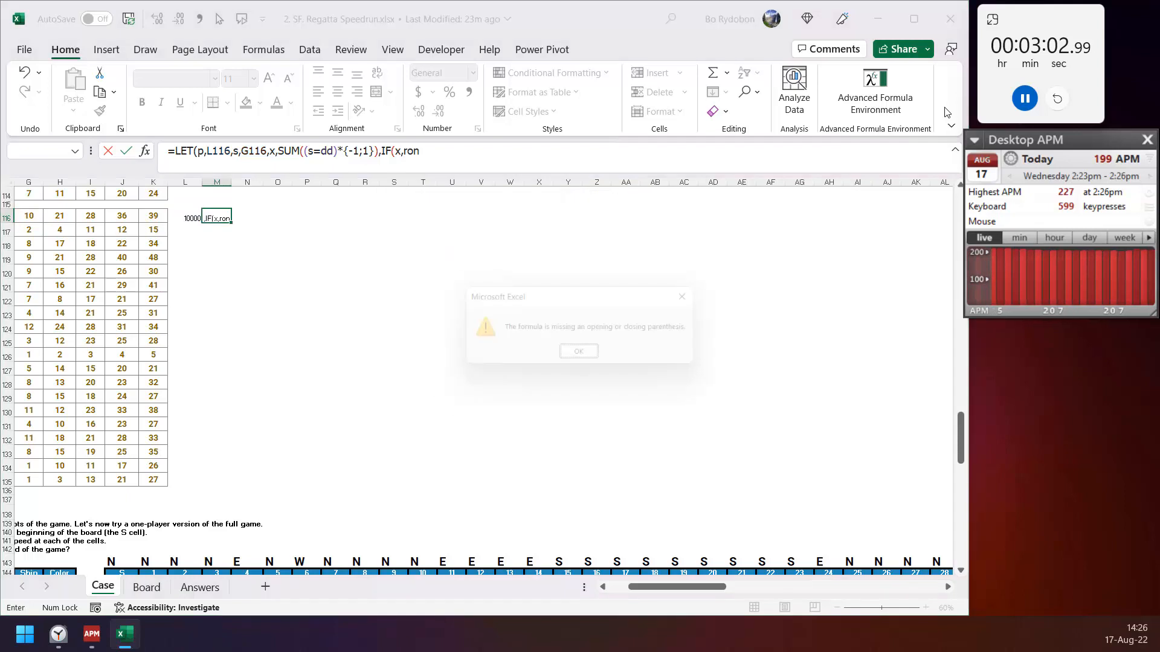
pyautogui.press('Return')
pyautogui.write('ro')
pyautogui.press('Tab')
pyautogui.write('p')
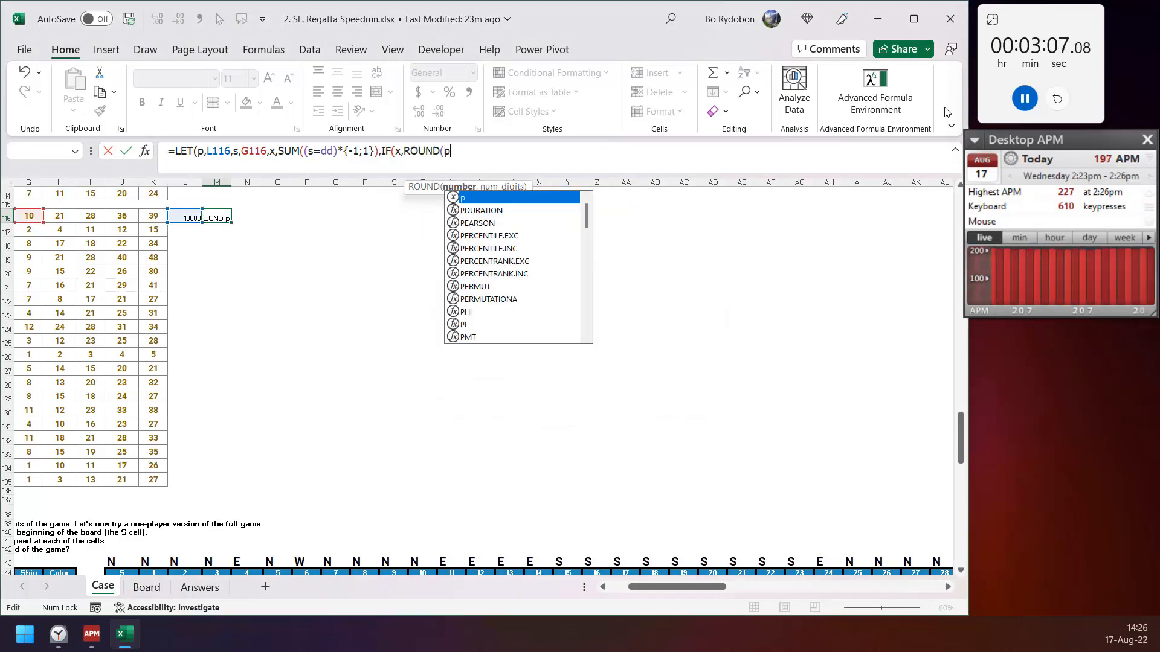
pyautogui.write('*')
pyautogui.write('2^x,')
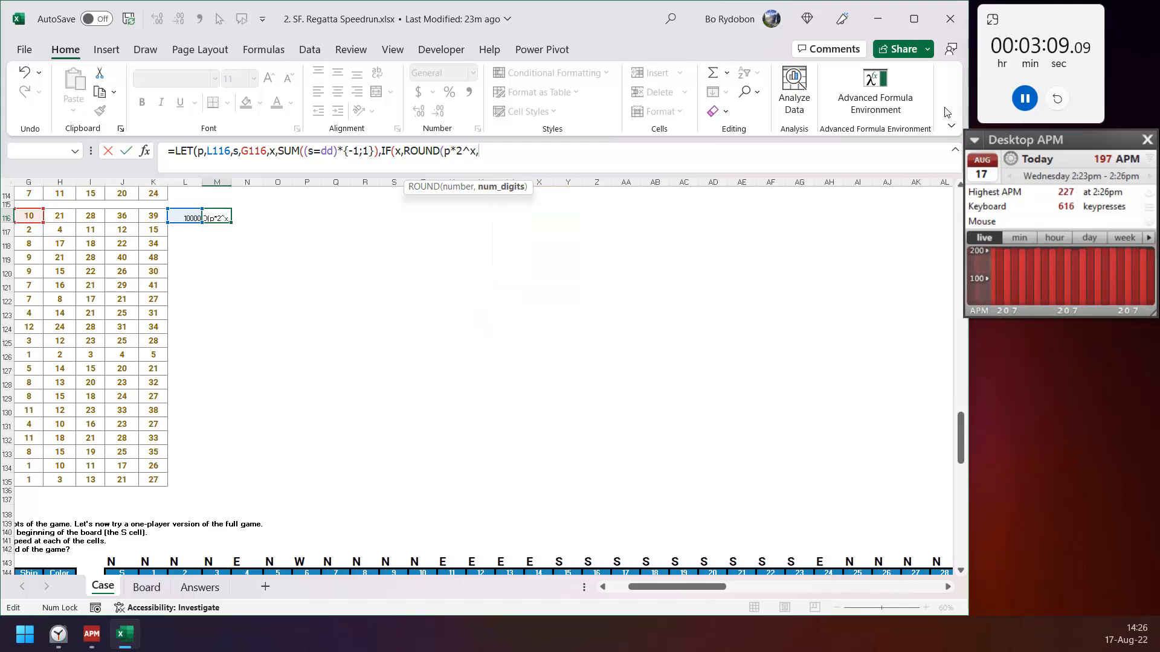
pyautogui.write(')))')
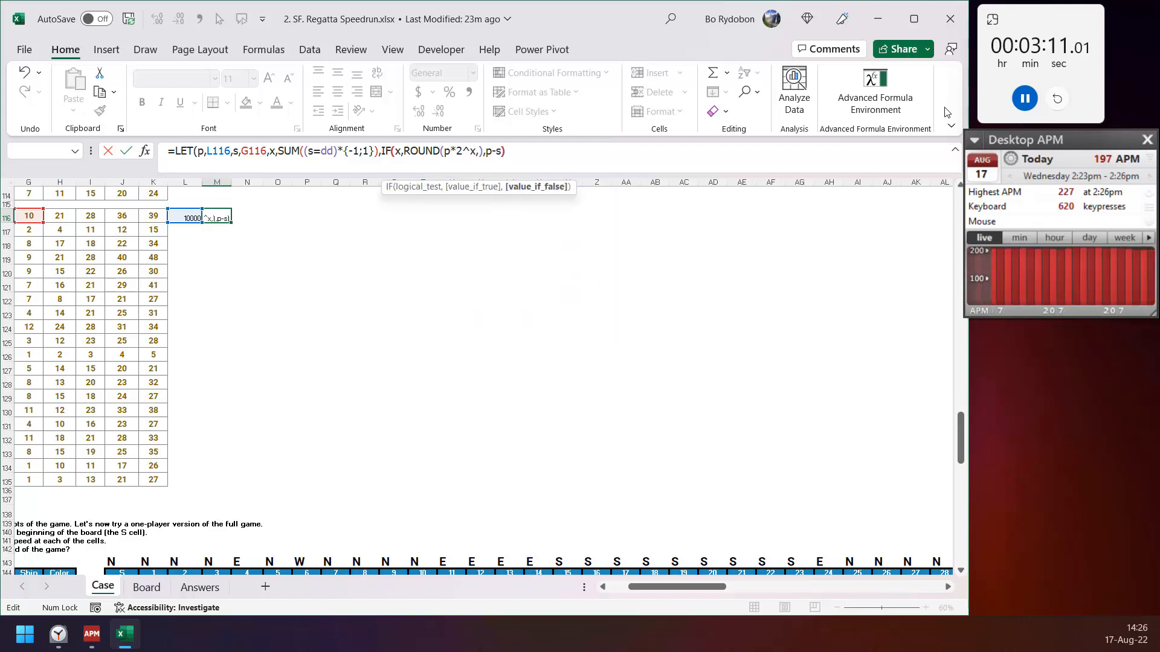
pyautogui.hotkey('ctrl', 'Return')
# Fill the M116 formula right to Q116 and copy L116:Q116 down through row 135
pyautogui.press('Right')
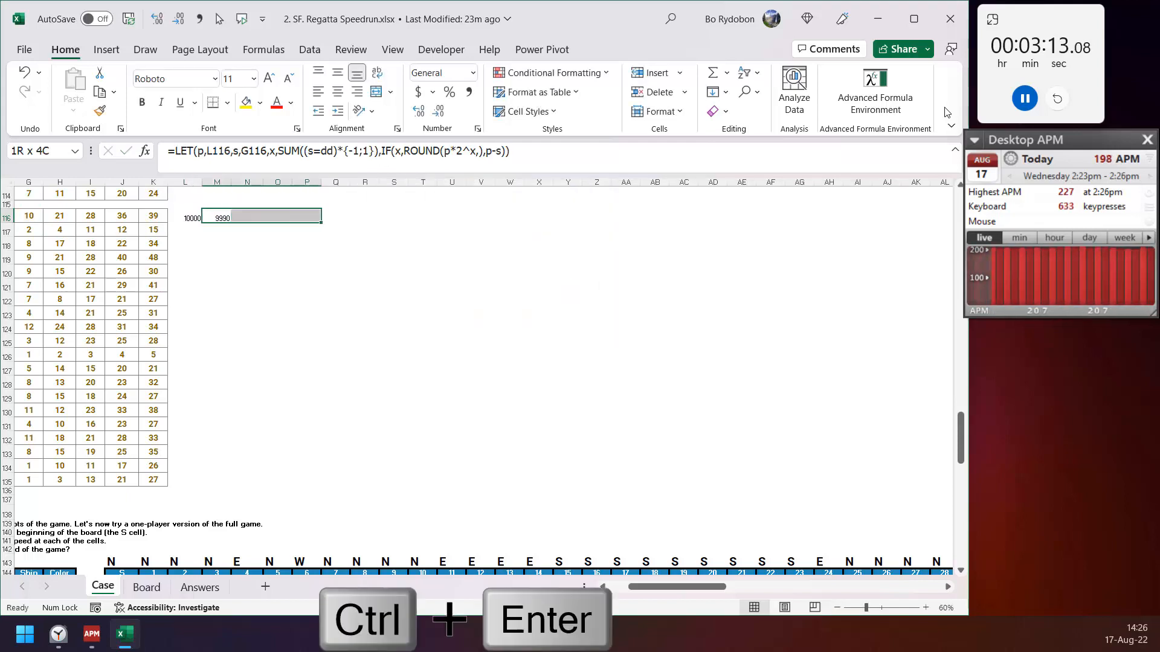
pyautogui.hotkey('ctrl', 'r')
pyautogui.press('Left')
pyautogui.press('Left')
pyautogui.hotkey('shift', 'Right')
pyautogui.hotkey('ctrl', 'shift', 'Right')
pyautogui.hotkey('ctrl', 'shift', 'Down')
pyautogui.hotkey('ctrl', '.')
pyautogui.hotkey('shift', 'Right')
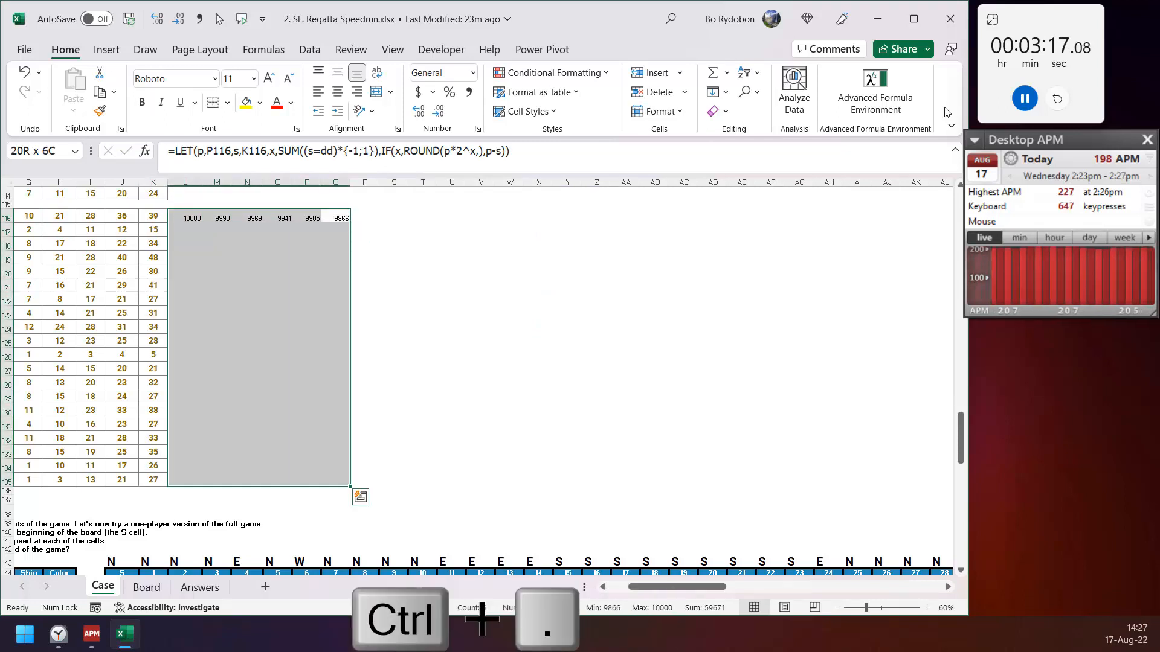
pyautogui.hotkey('ctrl', 'd')
# Set the Level 4 answers in E116:E135 to reference the final points in Q116:Q135
pyautogui.hotkey('ctrl', 'Left')
pyautogui.hotkey('ctrl', 'Left')
pyautogui.press('Left')
pyautogui.press('Right')
pyautogui.press('Right')
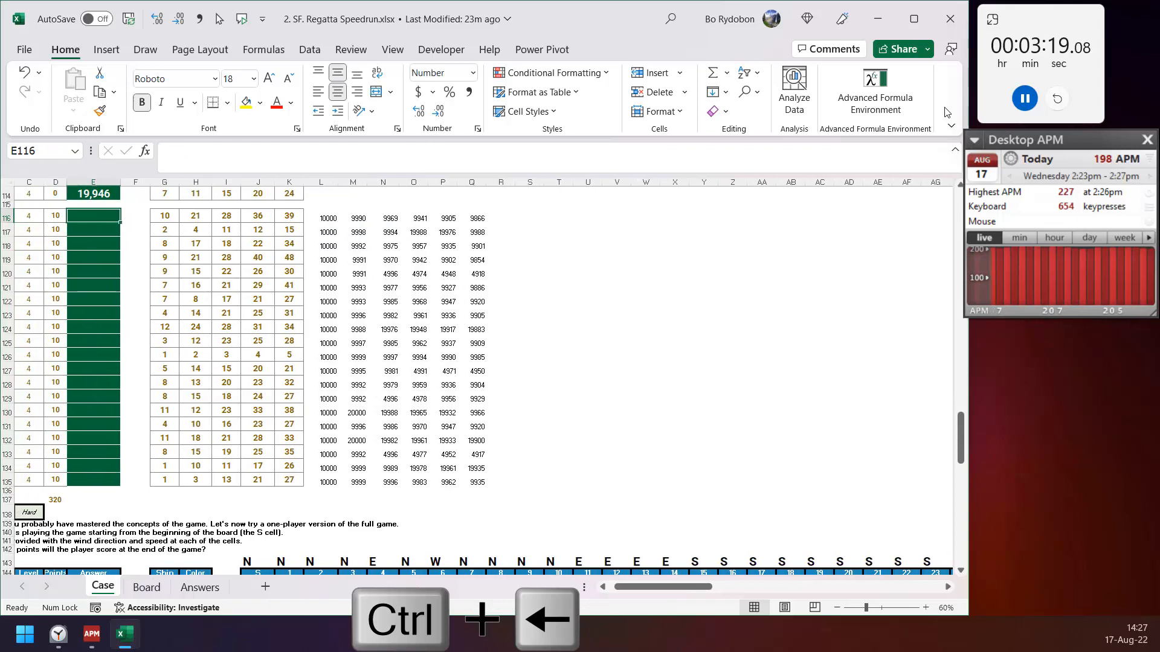
pyautogui.write('=')
pyautogui.hotkey('ctrl', 'Right')
pyautogui.hotkey('ctrl', 'Right')
pyautogui.hotkey('ctrl', 'shift', 'Down')
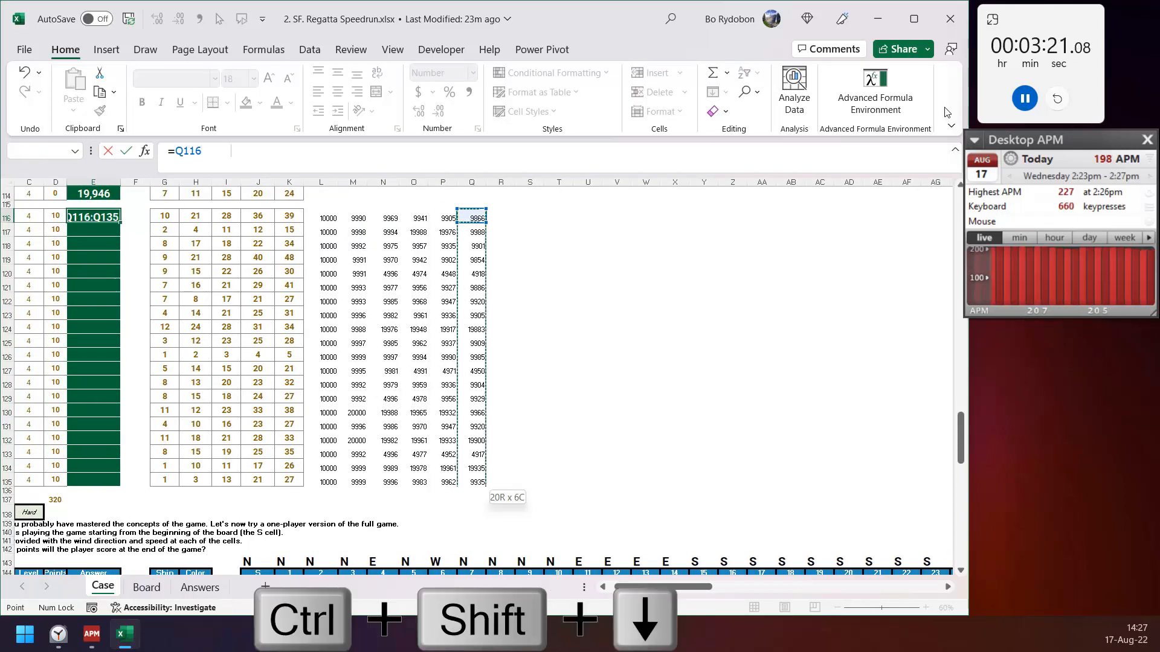
pyautogui.hotkey('ctrl', 'Return')
# Copy the Level 5 and 6 board block from J143 to the last used cell and paste it at DG143 and HD143
pyautogui.press('Right')
pyautogui.press('Right')
pyautogui.press('Right')
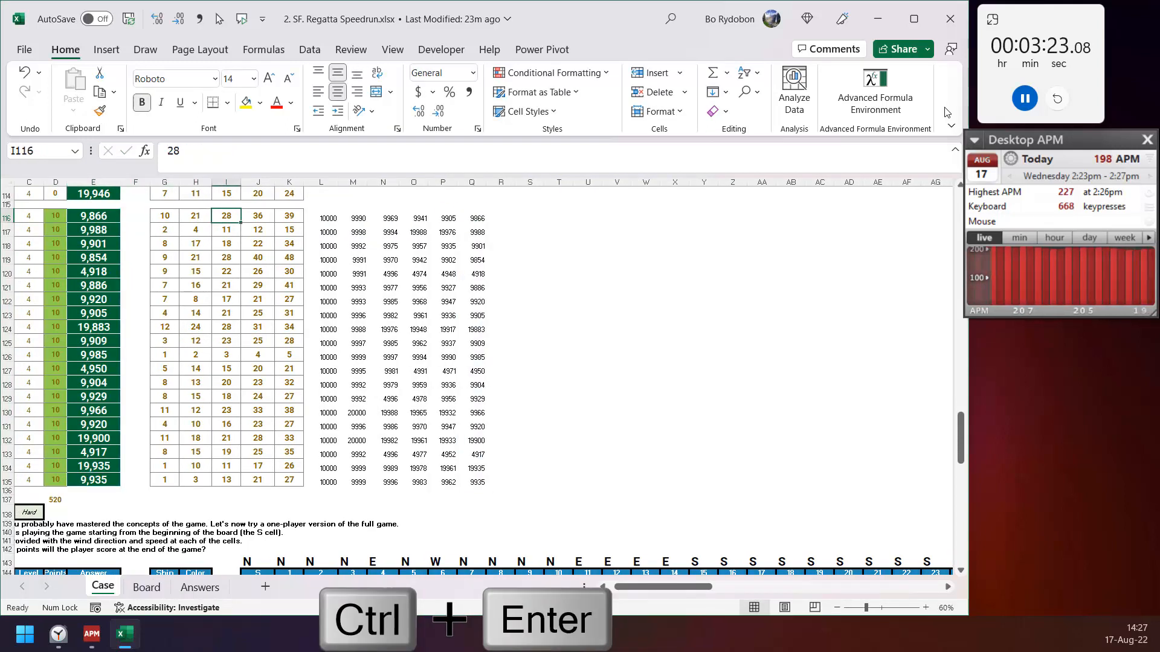
pyautogui.hotkey('ctrl', 'Down')
pyautogui.press('Right')
pyautogui.press('Down')
pyautogui.hotkey('ctrl', 'Down')
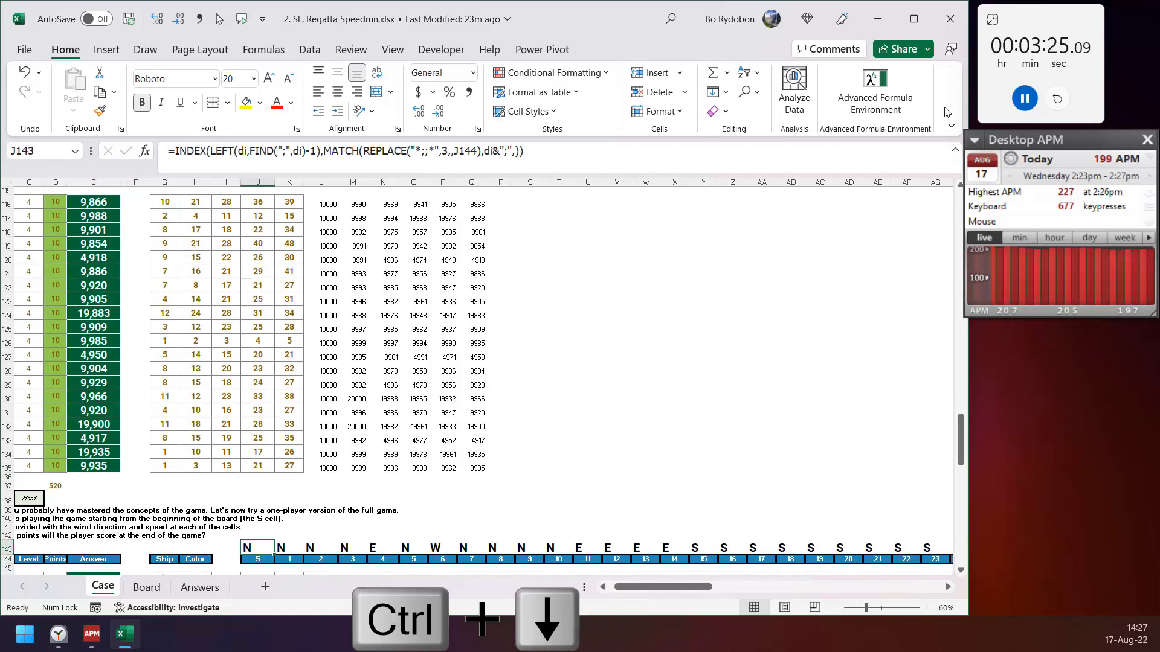
pyautogui.hotkey('ctrl', 'shift', 'End')
pyautogui.hotkey('ctrl', 'c')
pyautogui.press('Right')
pyautogui.press('Right')
pyautogui.hotkey('ctrl', 'v')
pyautogui.hotkey('ctrl', 'Right')
pyautogui.press('Right')
pyautogui.press('Right')
pyautogui.hotkey('ctrl', 'v')
# Copy the starting points and LET formula from L135:M135 and paste them at HD148
pyautogui.press('Up')
pyautogui.press('Up')
pyautogui.press('Up')
pyautogui.press('Up')
pyautogui.press('Up')
pyautogui.press('Up')
pyautogui.press('Up')
pyautogui.press('Up')
pyautogui.hotkey('ctrl', 'Left')
pyautogui.hotkey('ctrl', 'Left')
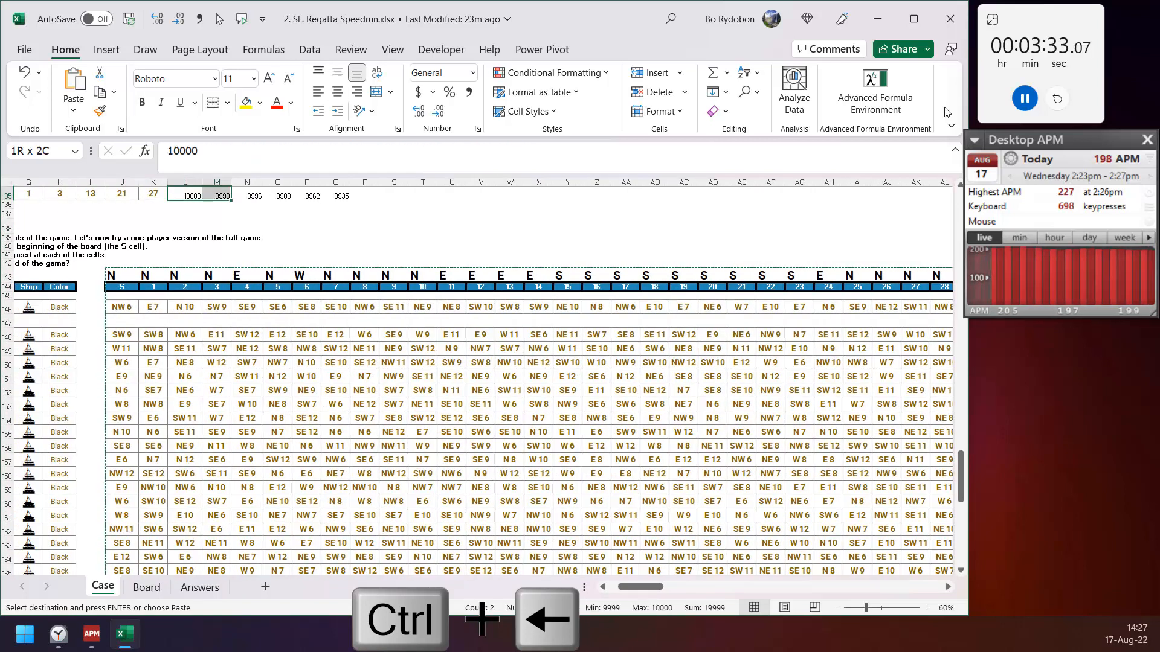
pyautogui.hotkey('ctrl', 'Right')
pyautogui.hotkey('ctrl', 'Right')
pyautogui.hotkey('ctrl', 'Right')
pyautogui.hotkey('ctrl', 'Right')
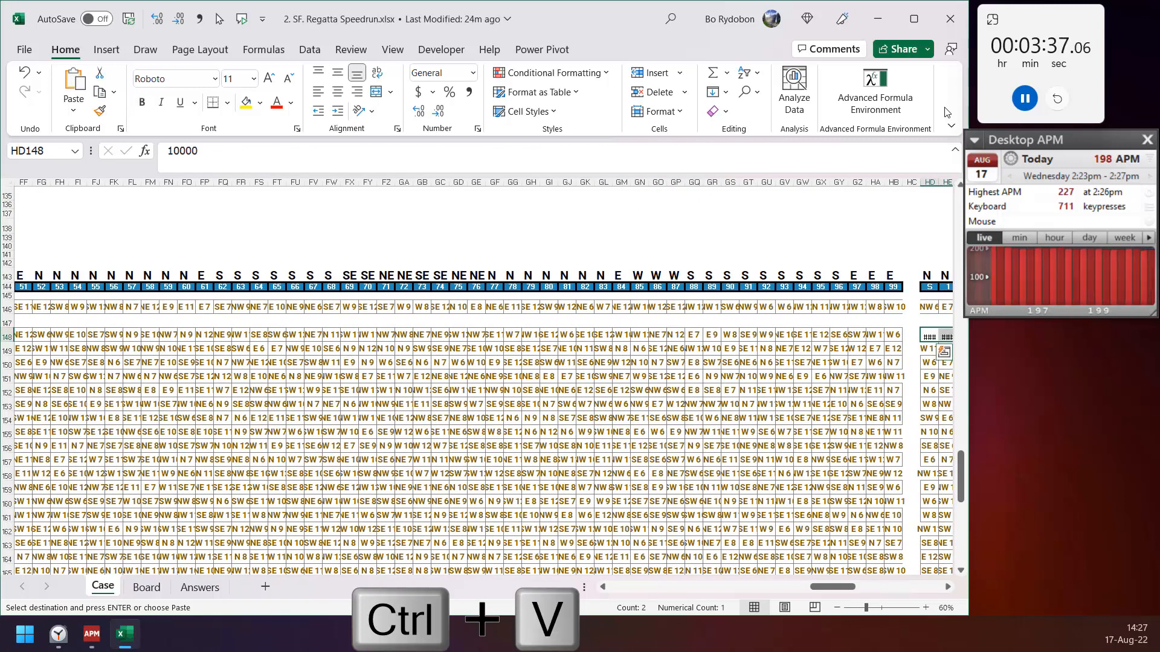
# Re-point the s reference in HE148's LET formula to the matching cell of the move block
pyautogui.press('F2')
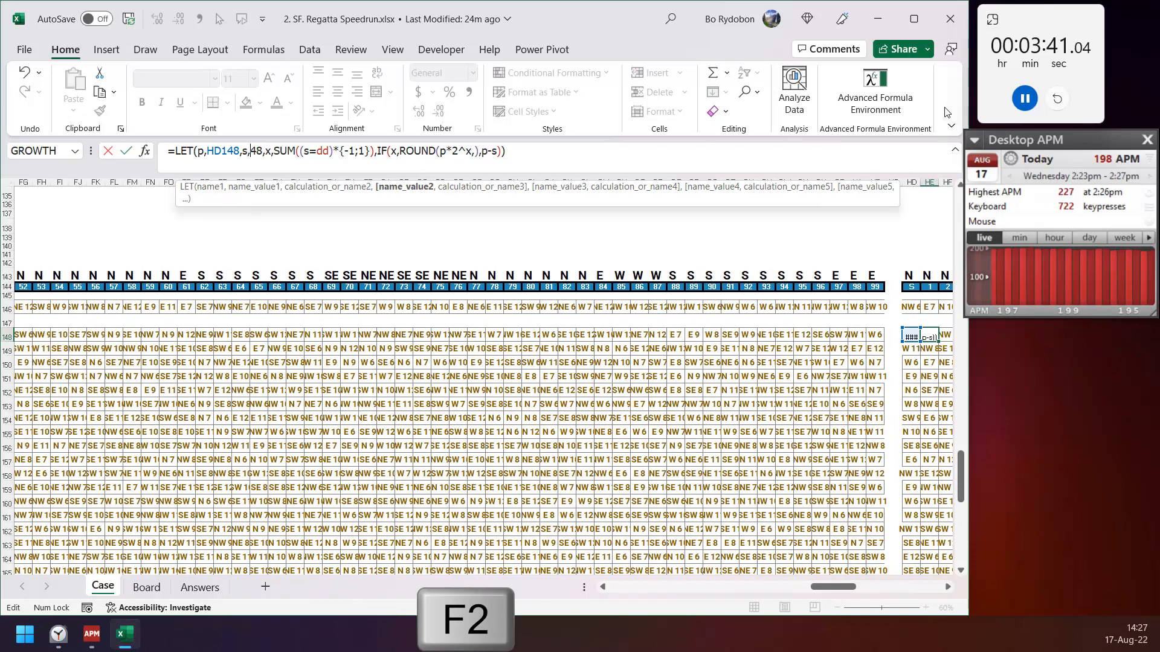
pyautogui.write(',')
pyautogui.hotkey('ctrl', 'Left')
pyautogui.hotkey('ctrl', 'Left')
pyautogui.hotkey('ctrl', 'Return')
# Fill the HE148 formula right to KY148 and copy HD148:KY148 down through row 167
pyautogui.hotkey('ctrl', 'shift', 'Right')
pyautogui.hotkey('ctrl', 'r')
pyautogui.hotkey('ctrl', 'shift', 'Right')
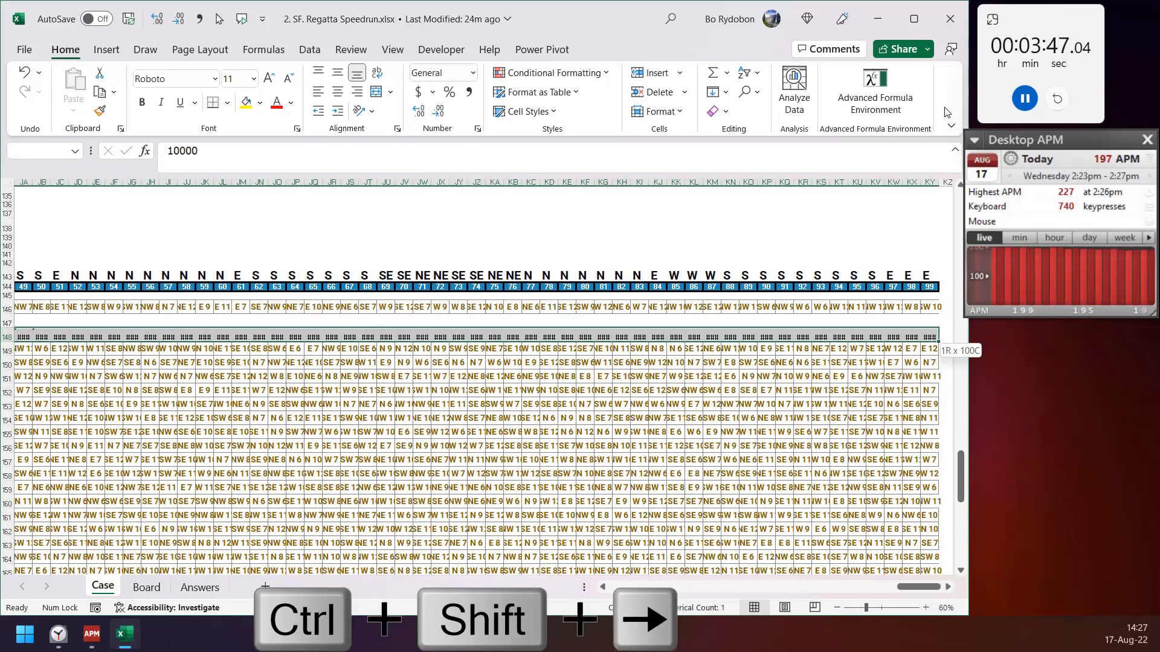
pyautogui.hotkey('ctrl', 'shift', 'Down')
pyautogui.hotkey('ctrl', 'd')
# Copy the Level 5 points block HD148:KY167 and paste it at HD179 for Level 6
pyautogui.hotkey('ctrl', 'c')
pyautogui.hotkey('ctrl', 'Down')
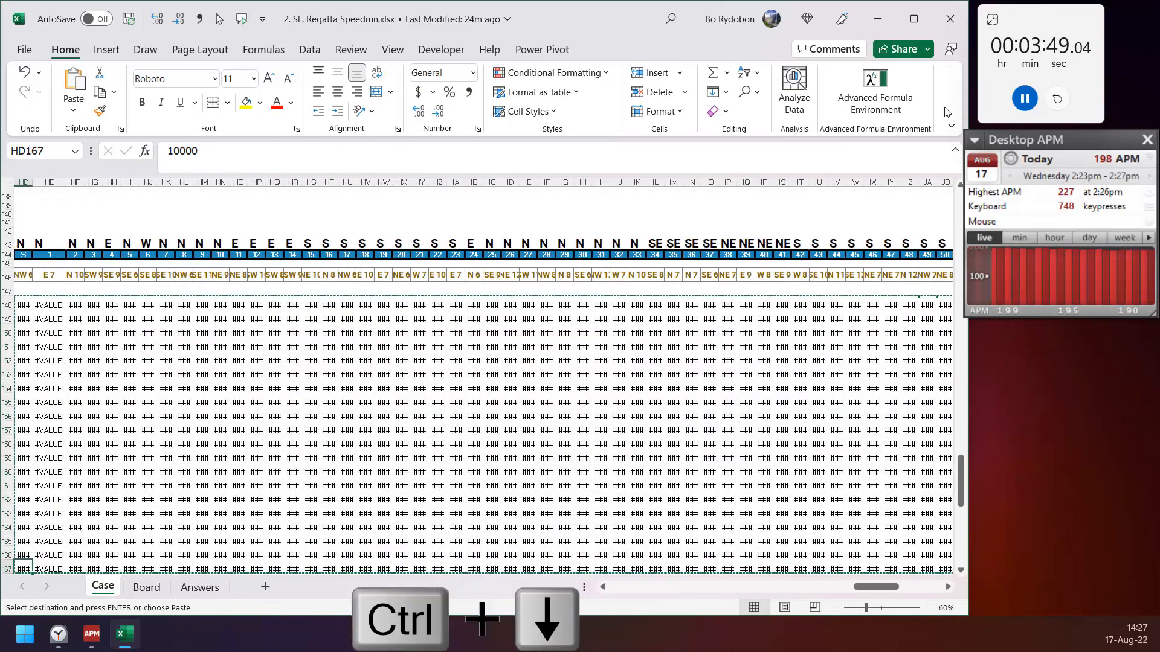
pyautogui.hotkey('ctrl', 'Down')
pyautogui.hotkey('ctrl', 'Down')
pyautogui.hotkey('ctrl', 'Down')
pyautogui.press('Down')
pyautogui.press('Down')
pyautogui.hotkey('ctrl', 'v')
# Copy the ship movement LET formula from the earlier level and paste it into DG148
pyautogui.hotkey('ctrl', 'Left')
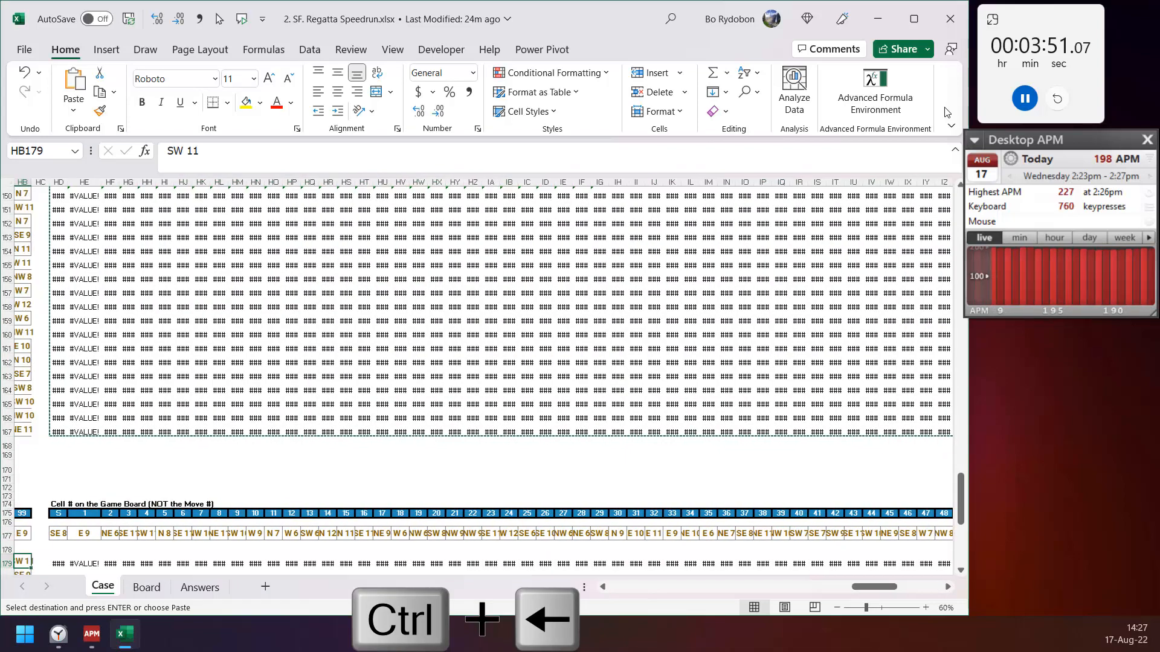
pyautogui.hotkey('ctrl', 'Left')
pyautogui.hotkey('ctrl', 'Left')
pyautogui.hotkey('ctrl', 'Left')
pyautogui.hotkey('ctrl', 'Left')
pyautogui.hotkey('ctrl', 'Up')
pyautogui.hotkey('ctrl', 'Up')
pyautogui.hotkey('ctrl', 'Up')
pyautogui.hotkey('ctrl', 'Up')
pyautogui.hotkey('ctrl', 'Up')
pyautogui.hotkey('ctrl', 'Up')
pyautogui.hotkey('ctrl', 'Up')
pyautogui.hotkey('ctrl', 'Down')
pyautogui.hotkey('ctrl', 'Down')
pyautogui.hotkey('ctrl', 'Down')
pyautogui.hotkey('ctrl', 'Down')
pyautogui.hotkey('ctrl', 'Down')
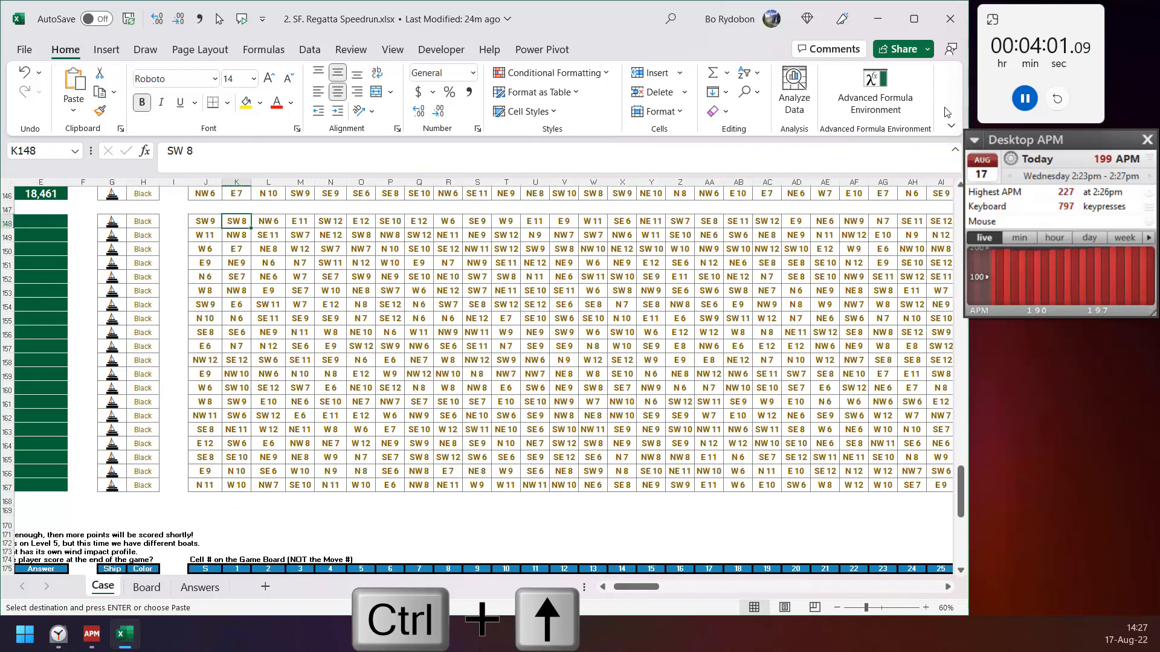
pyautogui.hotkey('ctrl', 'Right')
pyautogui.press('Right')
pyautogui.press('Right')
pyautogui.hotkey('ctrl', 'v')
# Change the s reference in DG148's LET formula to DF148
pyautogui.press('F2')
pyautogui.press('Home')
pyautogui.press('Right')
pyautogui.press('Right')
pyautogui.press('Right')
pyautogui.press('Right')
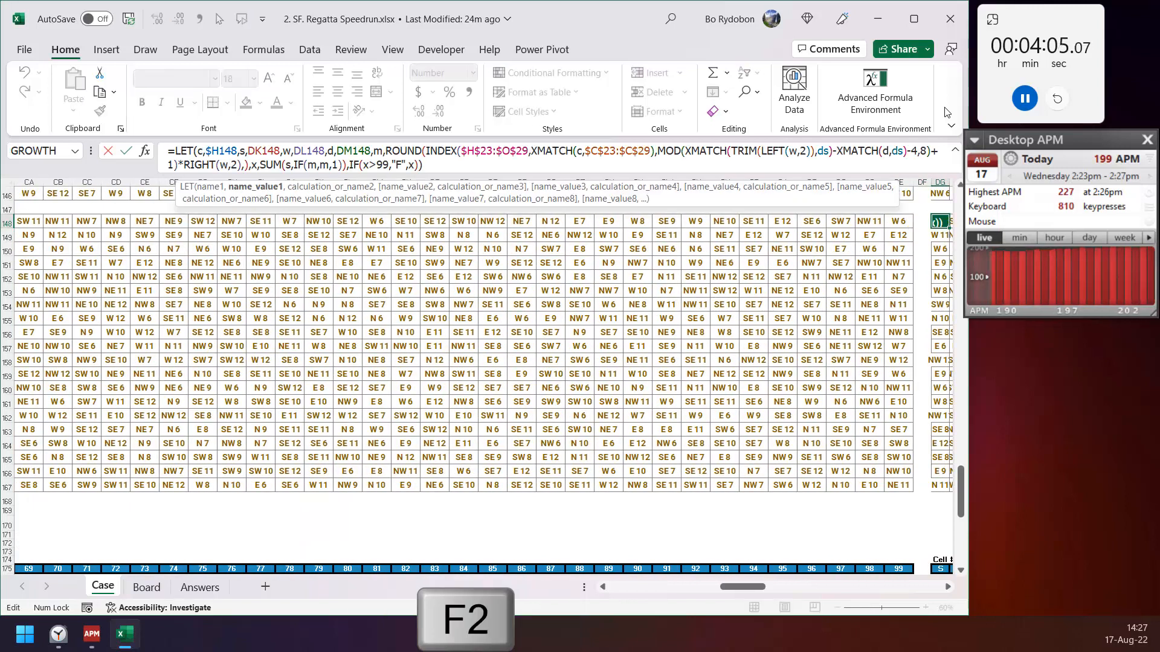
pyautogui.press('Delete')
pyautogui.write('f')
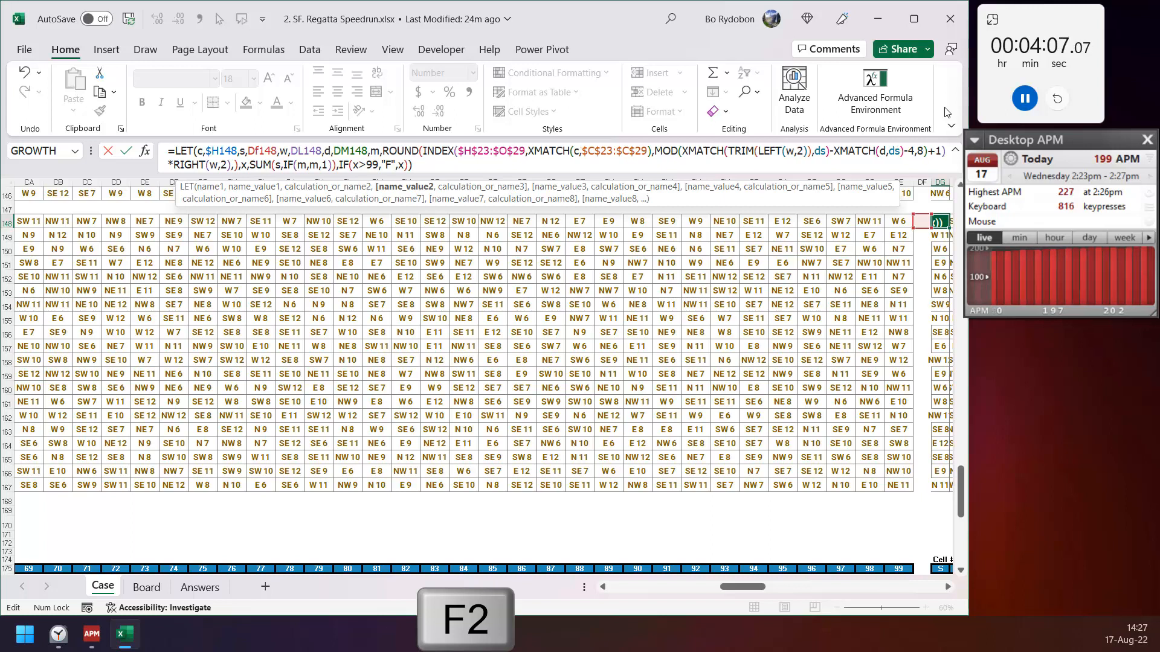
# Replace the w reference in the DG148 formula with INDEX($J148:$DE148,s+1)
pyautogui.press('Right')
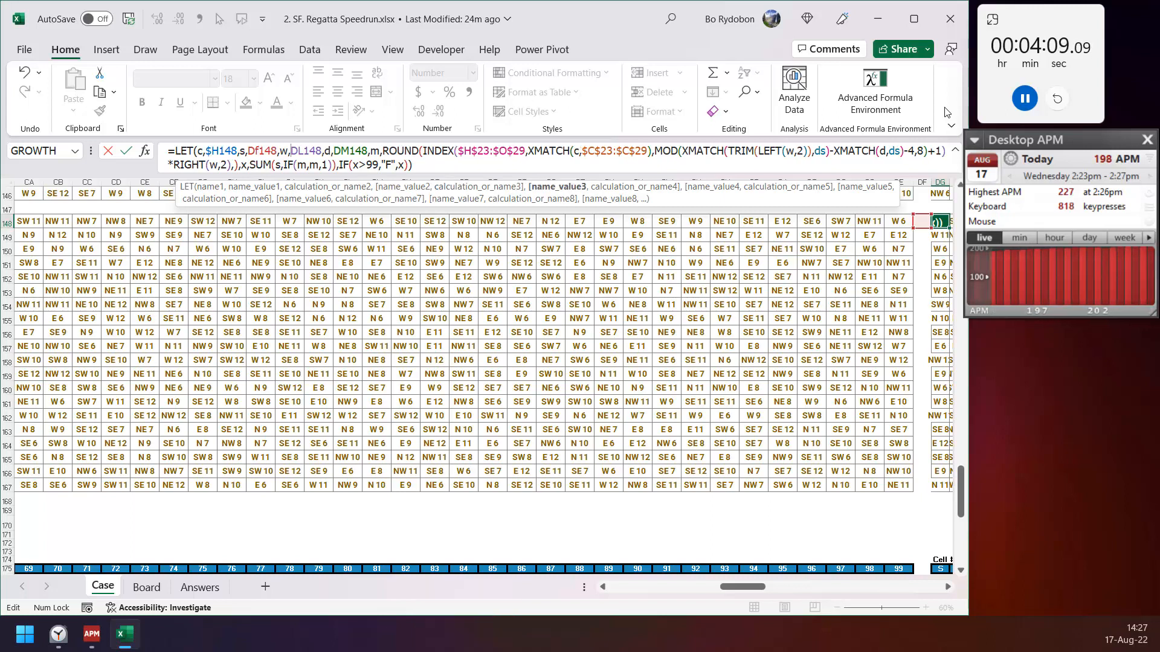
pyautogui.press('Delete')
pyautogui.press('Delete')
pyautogui.press('Delete')
pyautogui.press('Delete')
pyautogui.press('Delete')
pyautogui.write('ind')
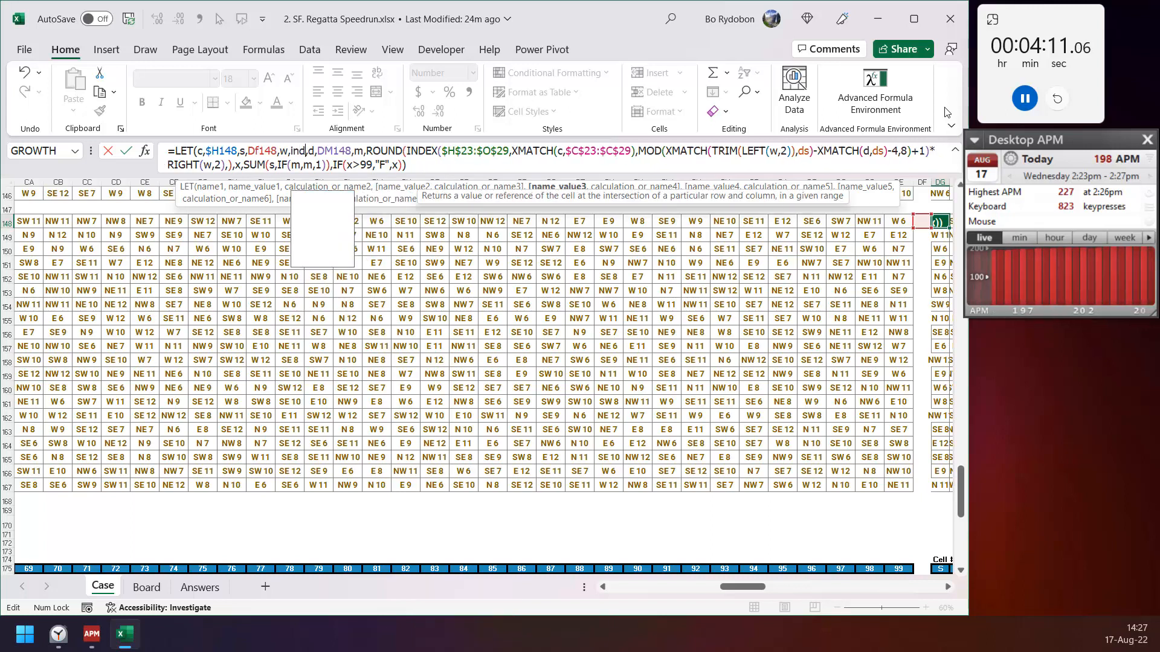
pyautogui.press('Tab')
pyautogui.press('F2')
pyautogui.press('Left')
pyautogui.hotkey('ctrl', 'shift', 'Left')
pyautogui.press('F4')
pyautogui.press('F4')
pyautogui.press('F4')
pyautogui.write(',s+1),d,')
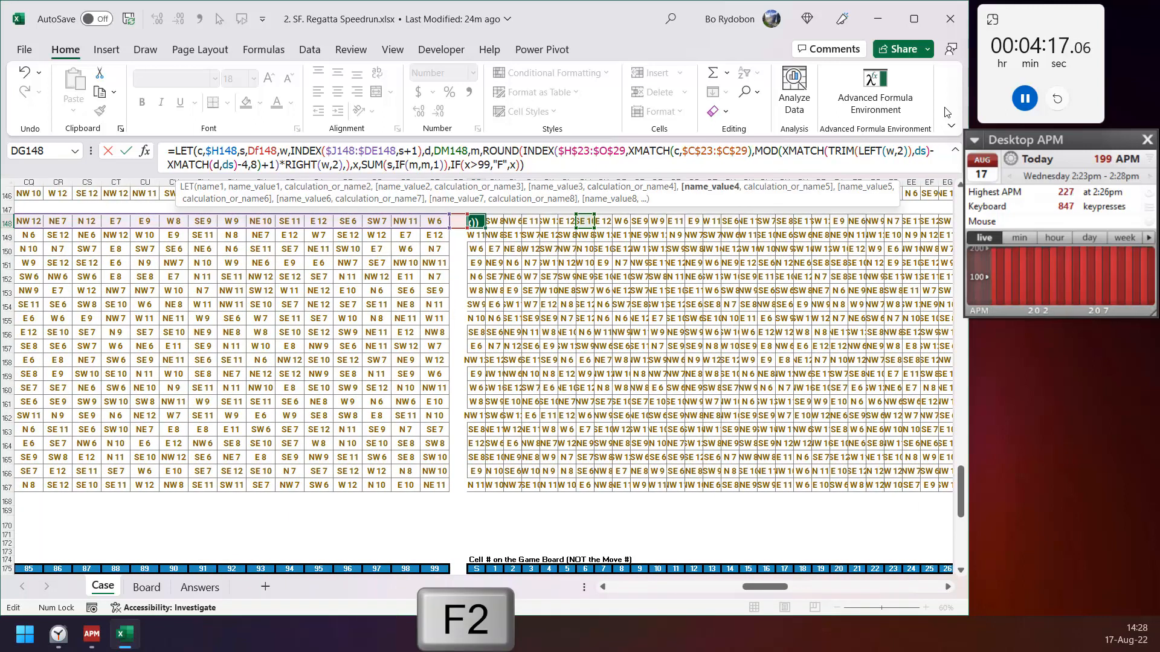
# Replace the d reference in the DG148 formula with INDEX($DG$143:$HB$143,s+1)
pyautogui.write('INDEX(')
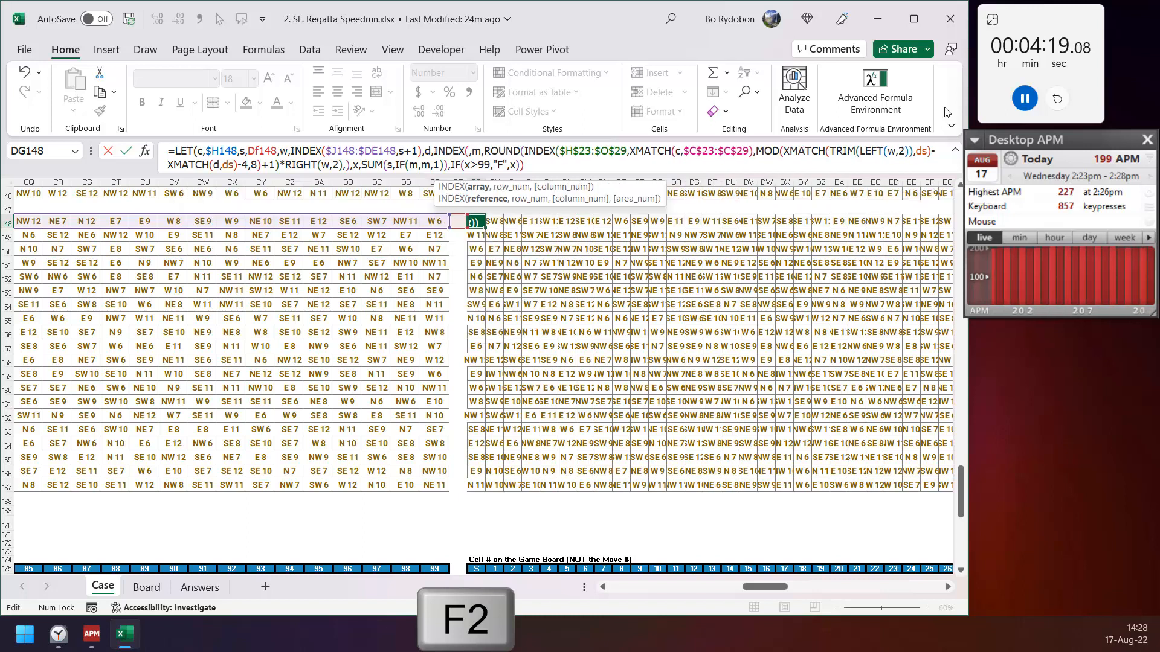
pyautogui.press('Up')
pyautogui.press('Up')
pyautogui.press('Up')
pyautogui.press('Up')
pyautogui.press('Up')
pyautogui.press('Up')
pyautogui.press('Up')
pyautogui.press('Up')
pyautogui.press('Up')
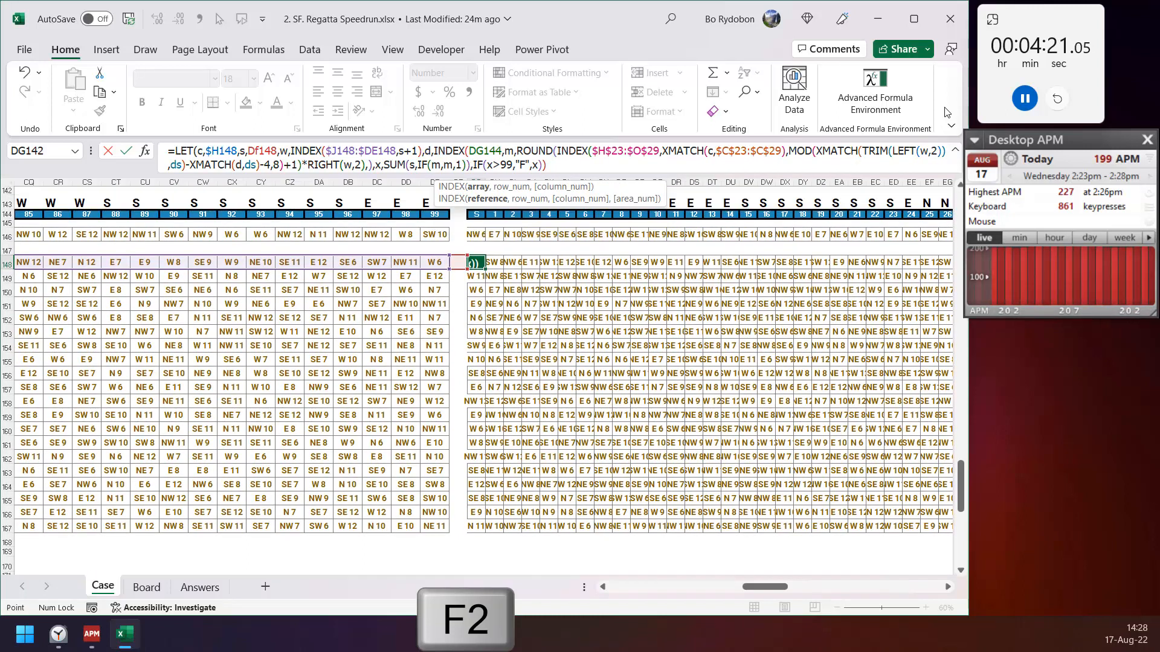
pyautogui.press('Up')
pyautogui.hotkey('ctrl', 'shift', 'Right')
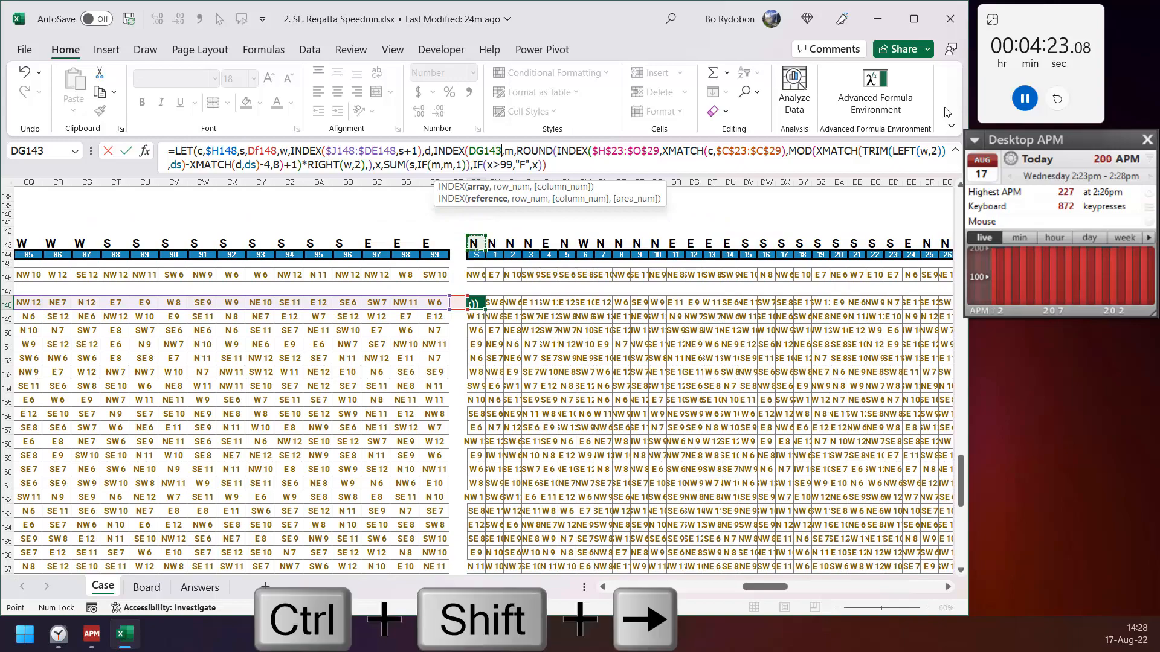
pyautogui.press('F4')
pyautogui.write(',s+1')
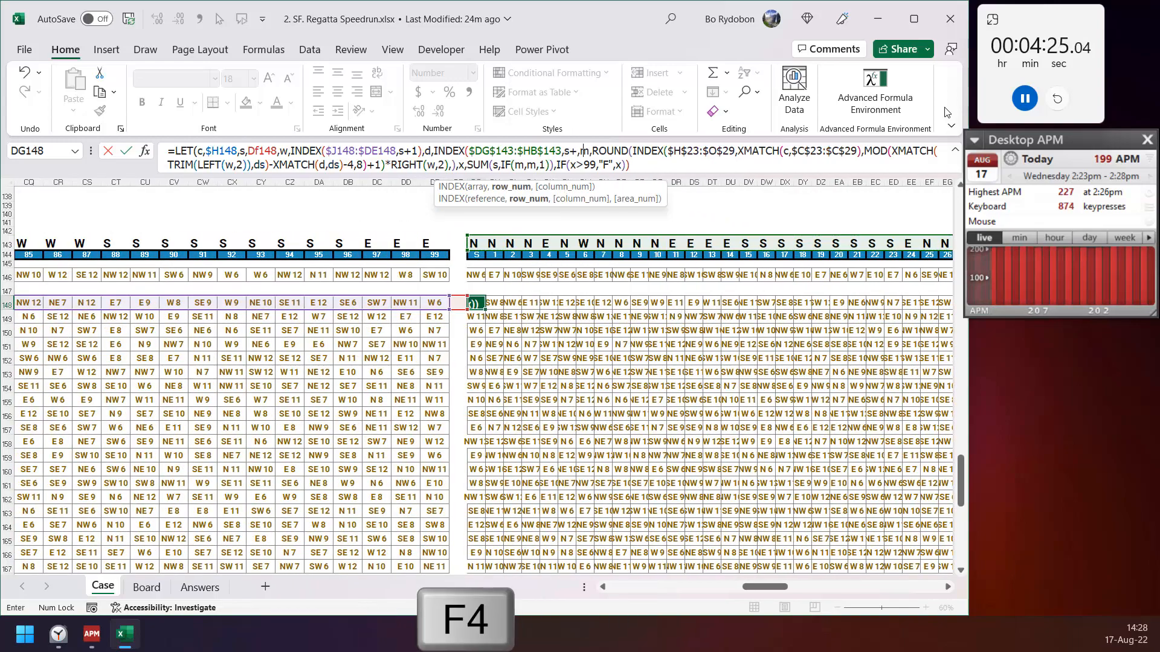
pyautogui.write(')')
# Enter the DG148 formula and apply it to the whole range DG148:HB167
pyautogui.hotkey('ctrl', 'Return')
pyautogui.hotkey('ctrl', 'shift', 'Right')
pyautogui.hotkey('ctrl', 'shift', 'Down')
pyautogui.press('F2')
pyautogui.hotkey('ctrl', 'Return')
# Copy the Level 5 move block DG148:HB167 and paste it at DG179 for Level 6
pyautogui.hotkey('ctrl', 'c')
pyautogui.hotkey('ctrl', 'Down')
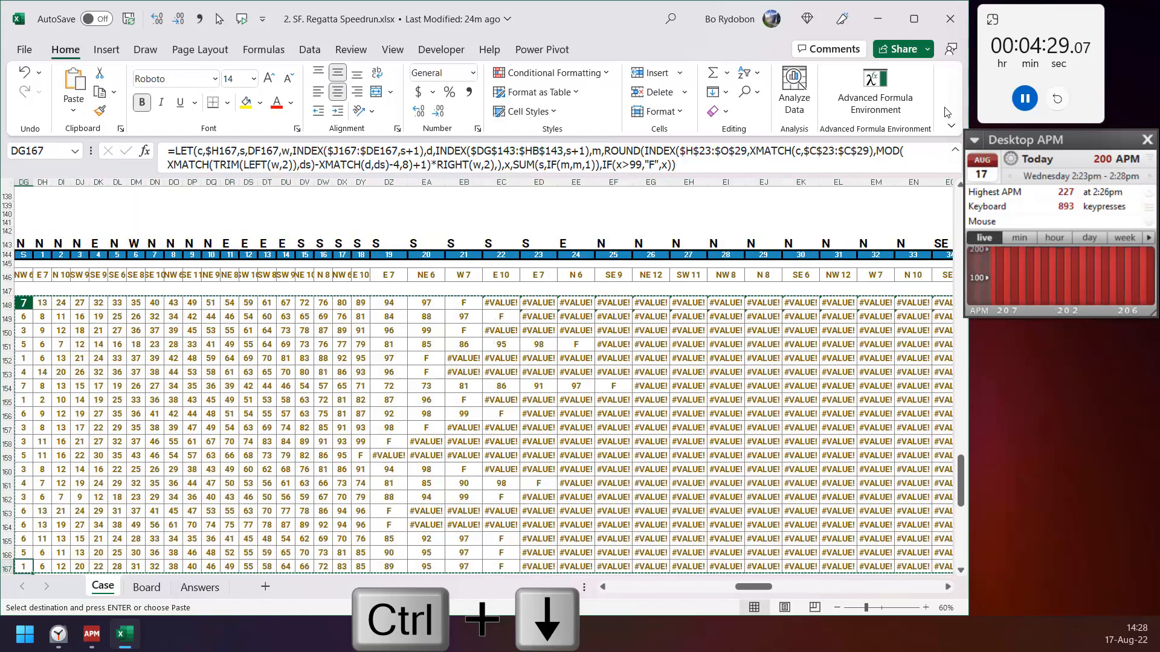
pyautogui.hotkey('ctrl', 'Down')
pyautogui.press('Down')
pyautogui.press('Down')
pyautogui.press('Down')
pyautogui.press('Down')
pyautogui.press('Down')
pyautogui.press('Down')
pyautogui.press('Up')
pyautogui.press('Up')
pyautogui.hotkey('ctrl', 'v')
# Enter =LOOKUP(9^9,HD179:KY179) in E179 as the first Level 6 answer
pyautogui.hotkey('ctrl', 'Left')
pyautogui.hotkey('ctrl', 'Left')
pyautogui.hotkey('ctrl', 'Left')
pyautogui.hotkey('ctrl', 'Left')
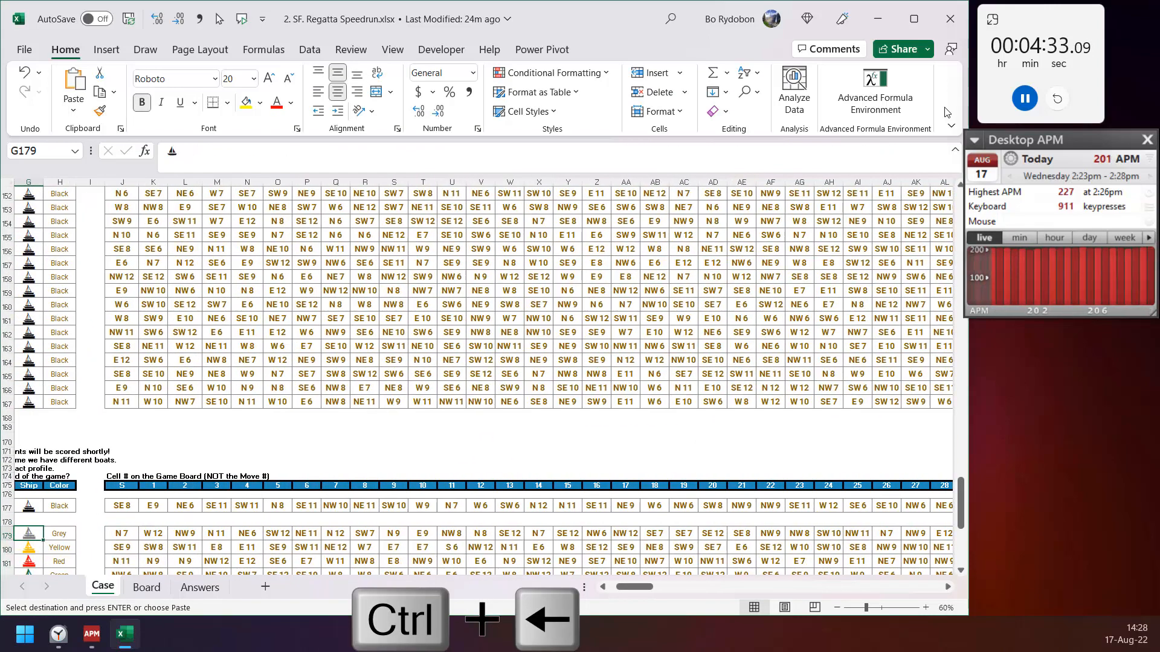
pyautogui.hotkey('ctrl', 'Left')
pyautogui.write('=LOOKUP(')
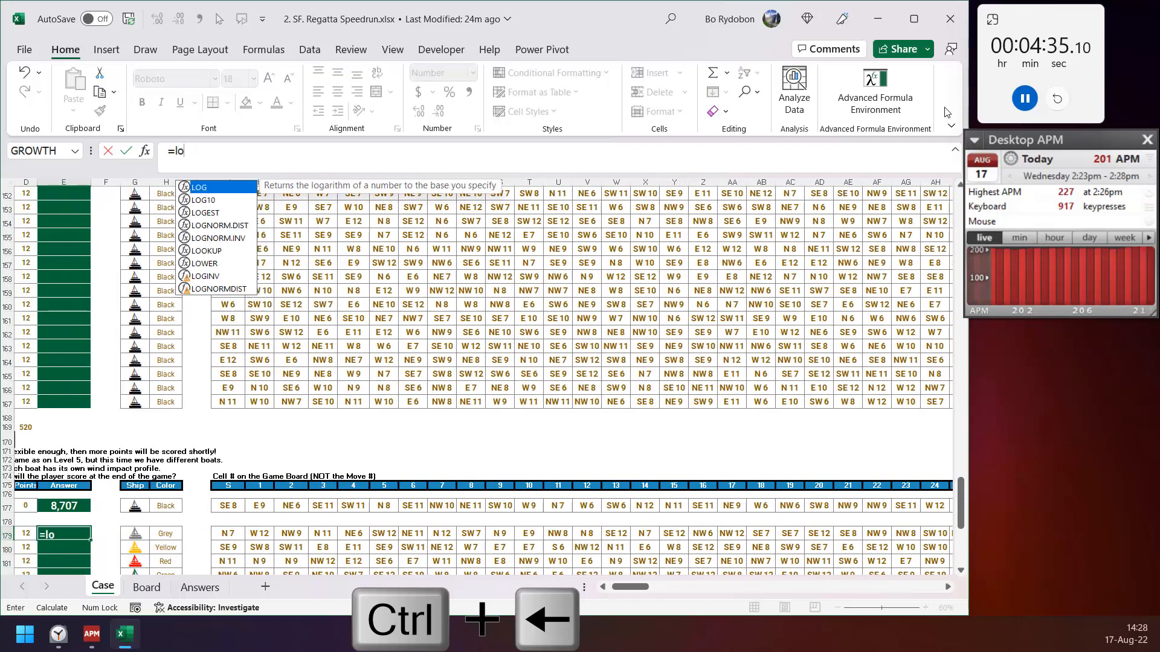
pyautogui.write('9^9,')
pyautogui.hotkey('ctrl', 'Right')
pyautogui.hotkey('ctrl', 'Right')
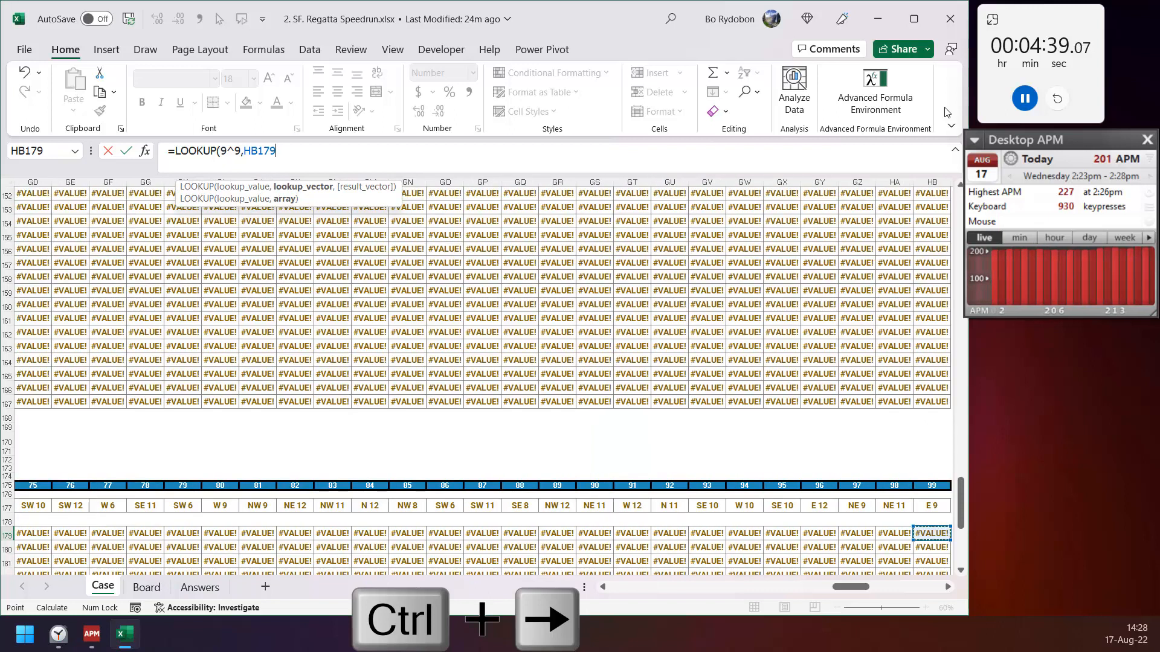
pyautogui.hotkey('ctrl', 'shift', 'Right')
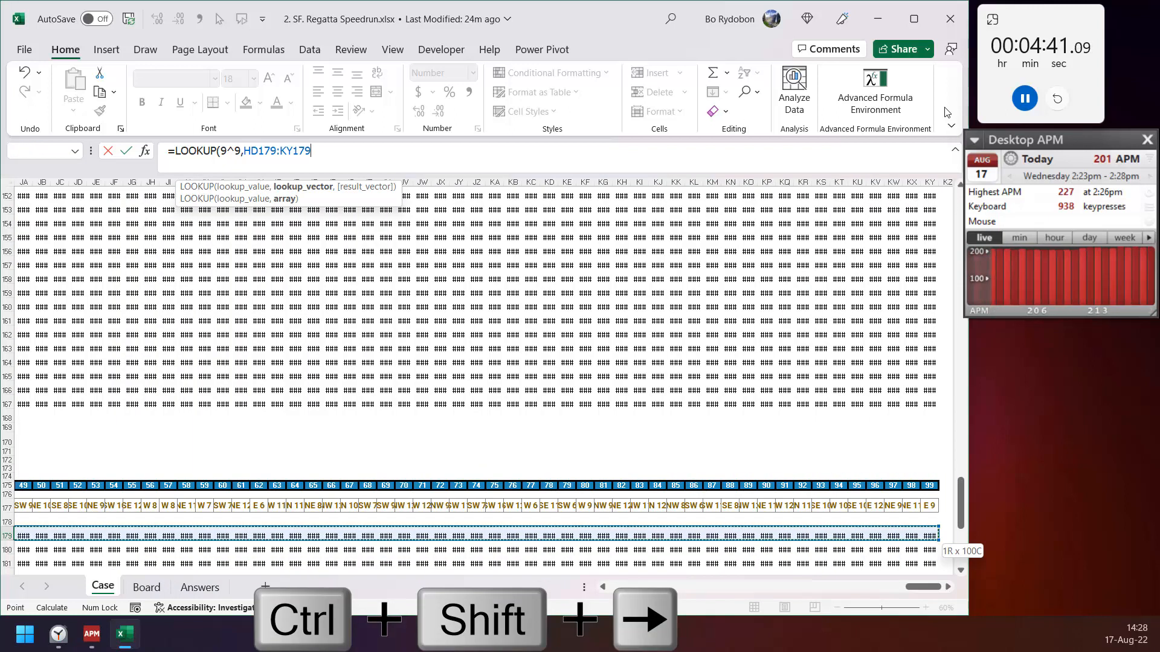
pyautogui.write(')')
pyautogui.hotkey('ctrl', 'Return')
# Fill the E179 LOOKUP formula down through E198 to complete the Level 6 answers
pyautogui.press('Left')
pyautogui.press('Left')
pyautogui.hotkey('shift', 'Right')
pyautogui.hotkey('ctrl', 'q')
pyautogui.press('Right')
pyautogui.press('Escape')
pyautogui.press('Down')
pyautogui.press('Right')
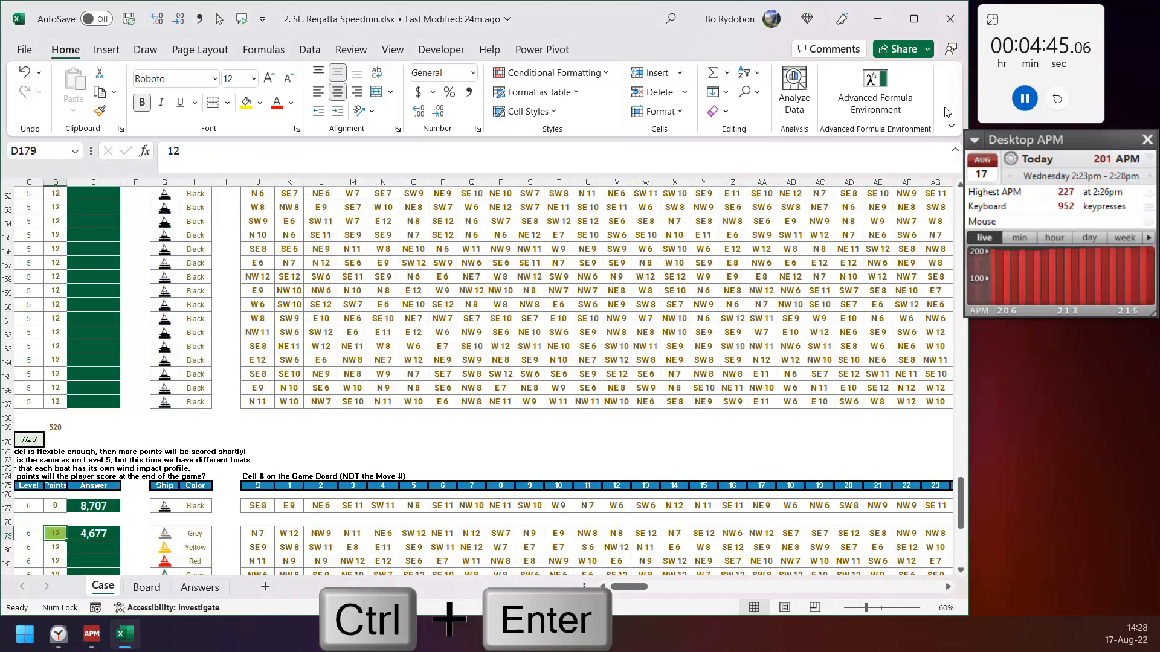
pyautogui.press('Right')
pyautogui.hotkey('ctrl', 'shift', 'Down')
pyautogui.hotkey('ctrl', 'd')
# Copy the Level 6 answer formulas and paste them into the Level 5 answers starting at E148
pyautogui.hotkey('ctrl', 'c')
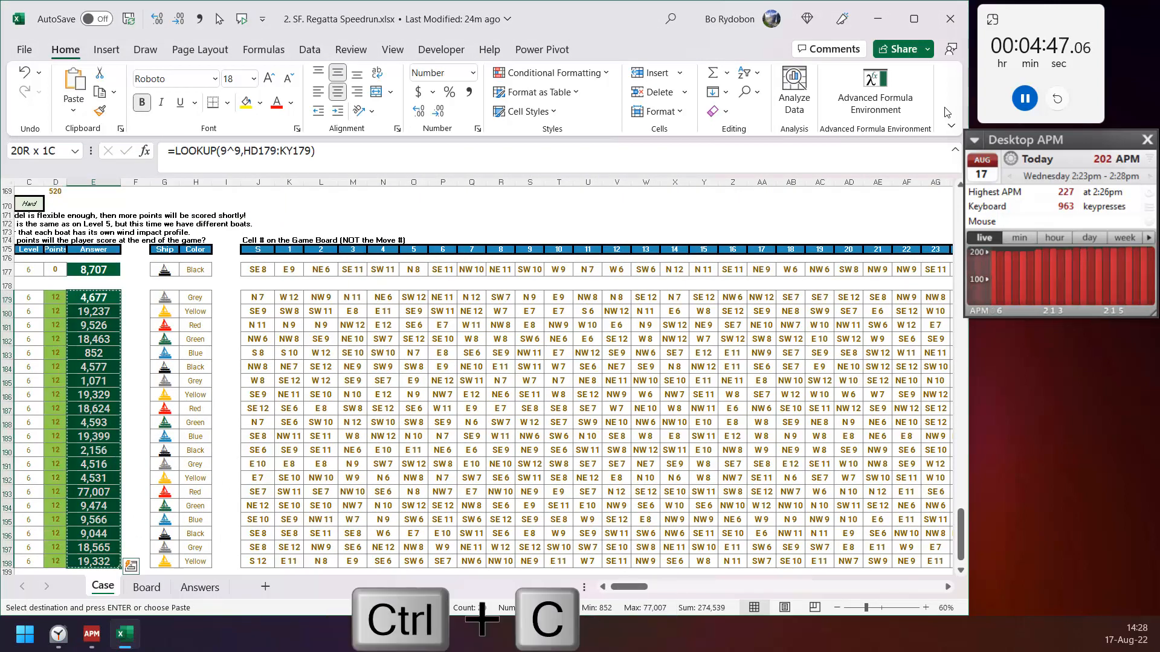
pyautogui.hotkey('ctrl', 'Up')
pyautogui.hotkey('ctrl', 'Up')
pyautogui.hotkey('ctrl', 'Up')
pyautogui.press('Down')
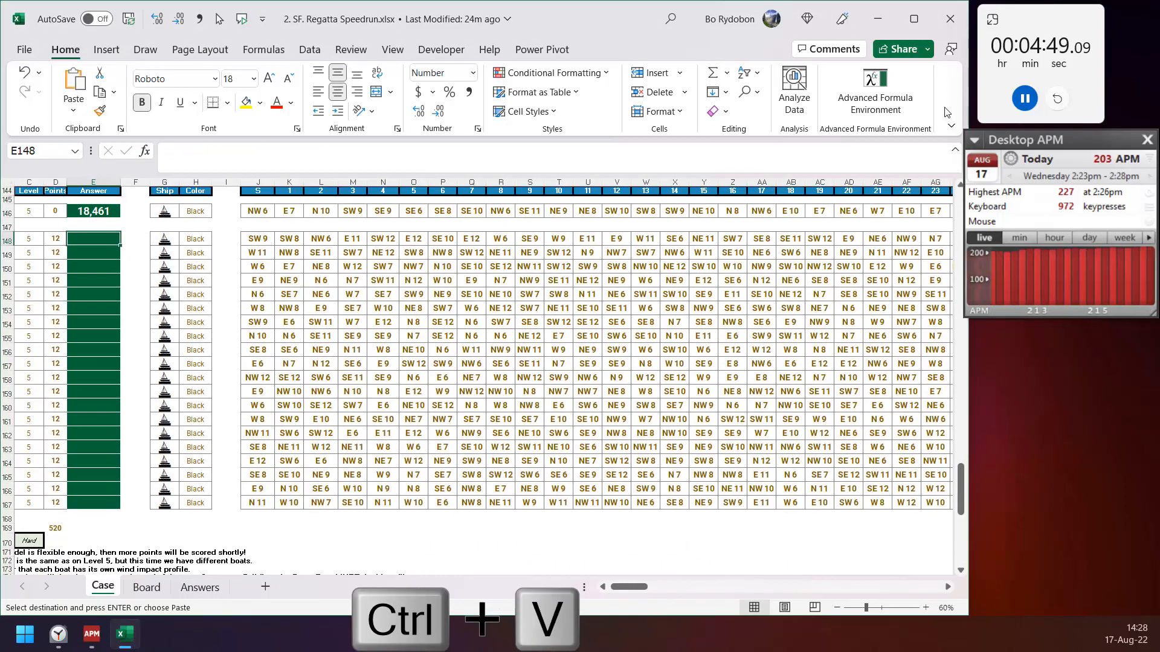
pyautogui.hotkey('ctrl', 'v')
# Pause the running stopwatch in the Clock app and switch back to the Excel workbook
pyautogui.click(1025, 100)
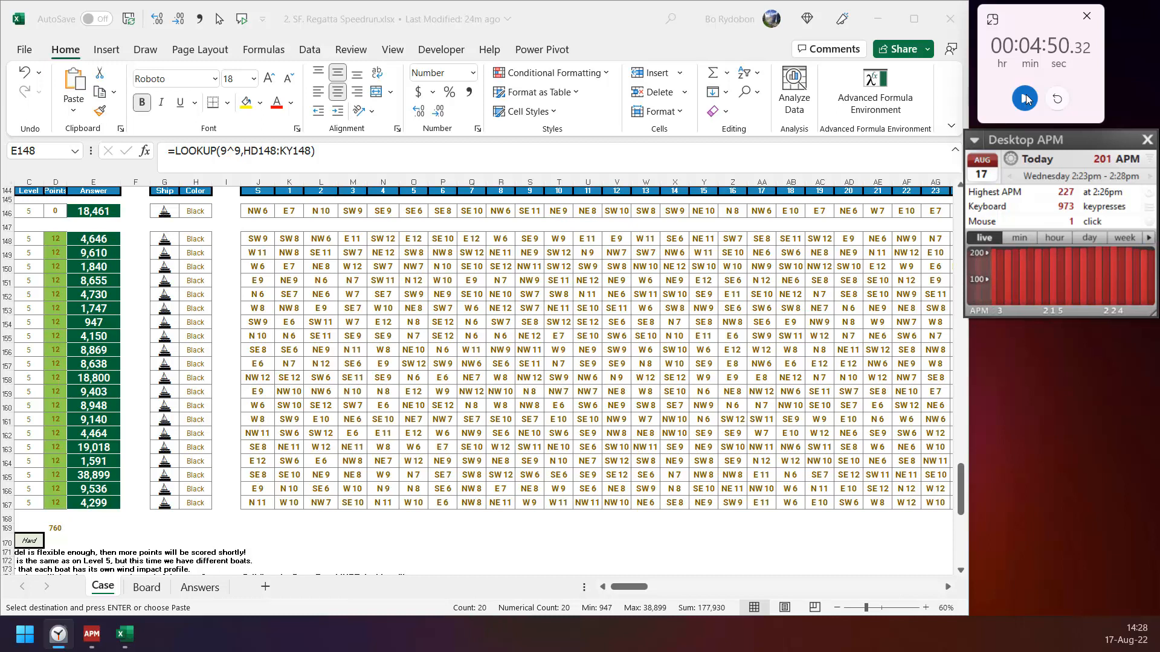
pyautogui.hotkey('alt', 'Tab')
pyautogui.press('Left')
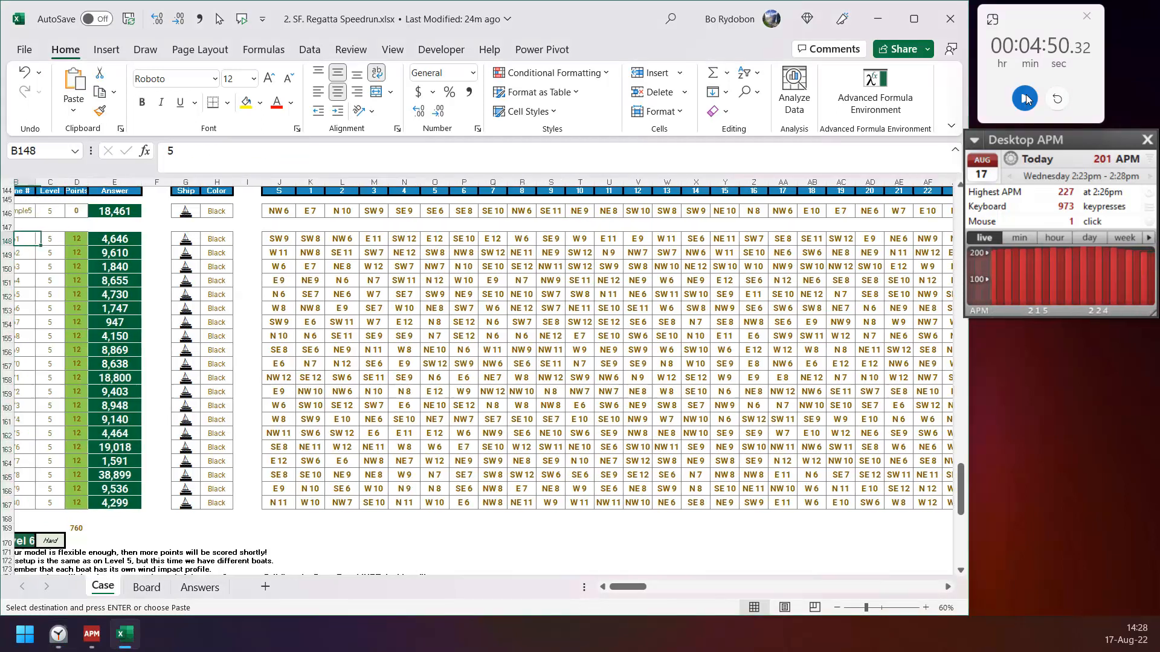